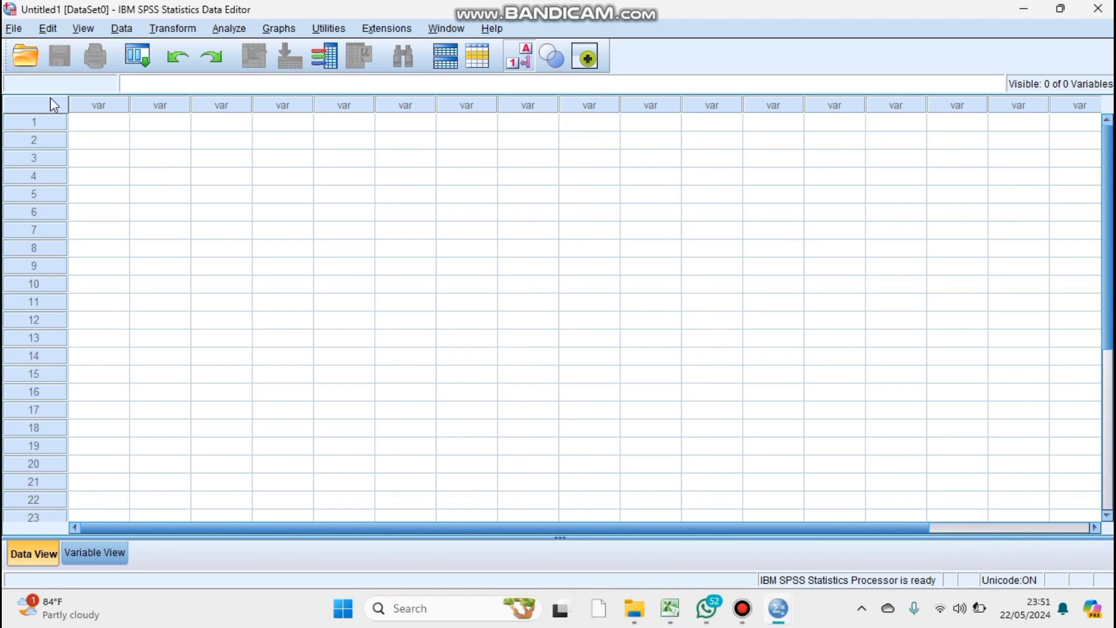
Paste the copied four-column data into the empty dataset, starting at the first cell.
click(85, 121)
key(ctrl+v)
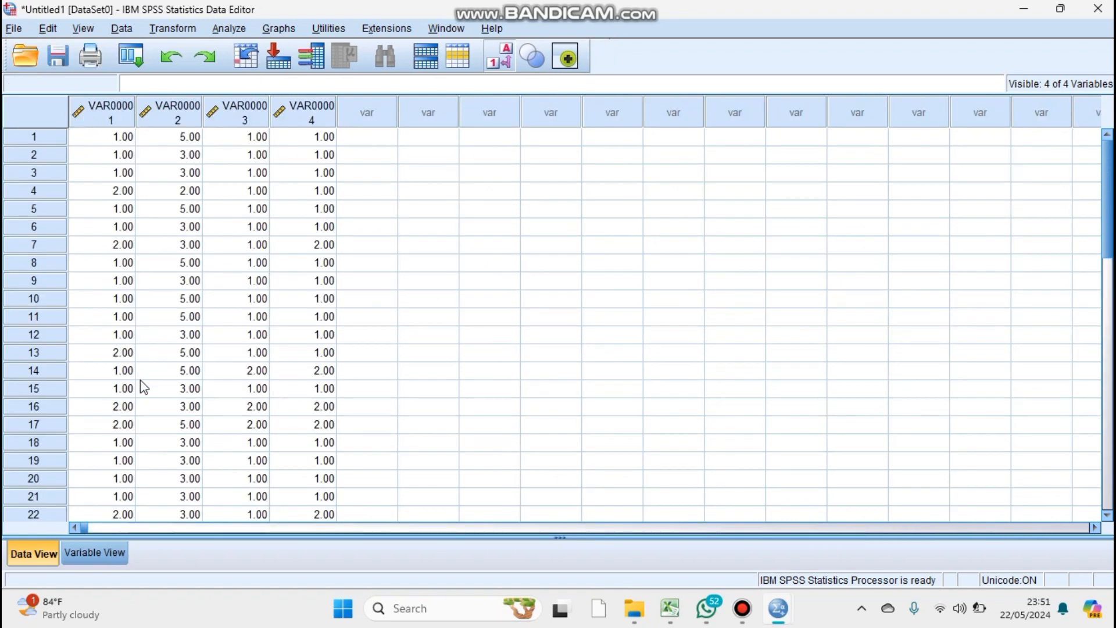
Rename the first variable in the variable definitions as Tingkat_pengangguran.
click(96, 551)
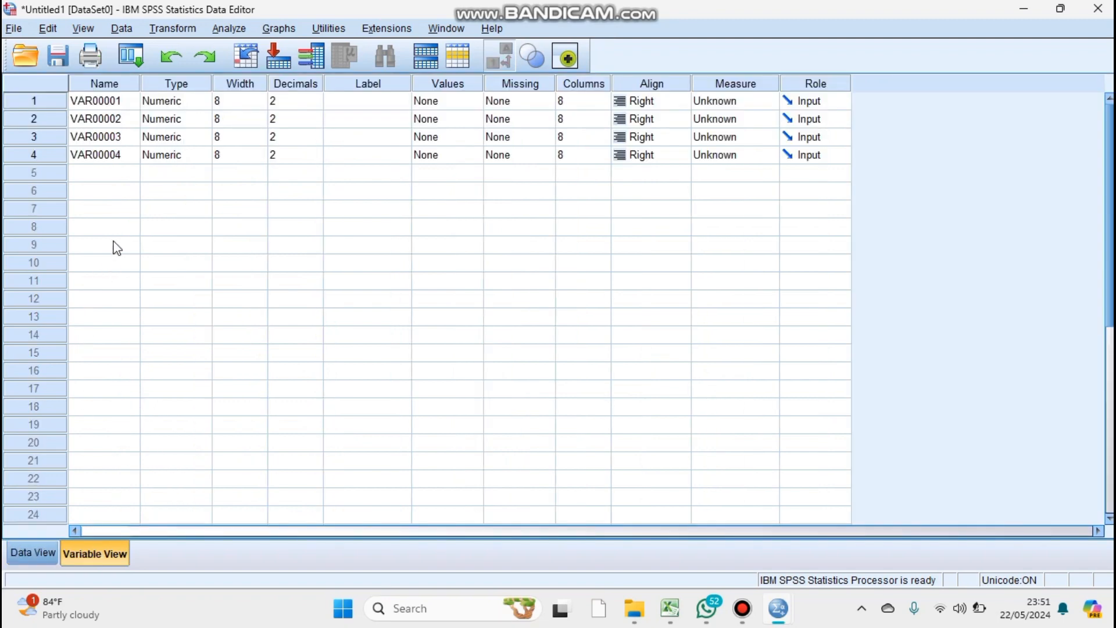
click(100, 100)
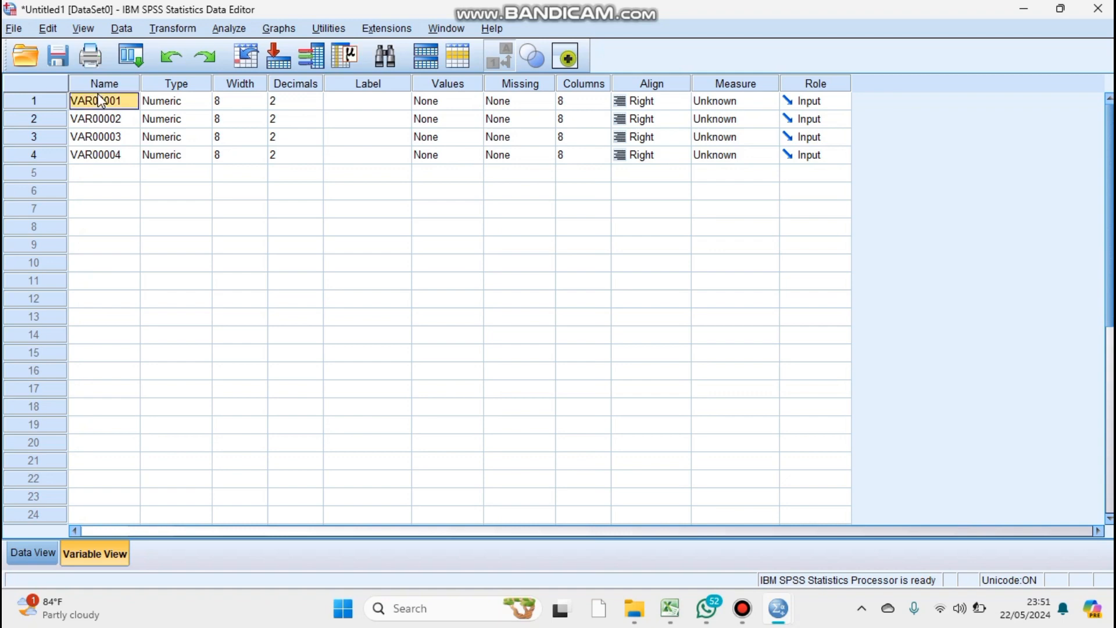
key(BackSpace)
key(Caps_Lock)
text(T)
key(Caps_Lock)
text(ingkat_)
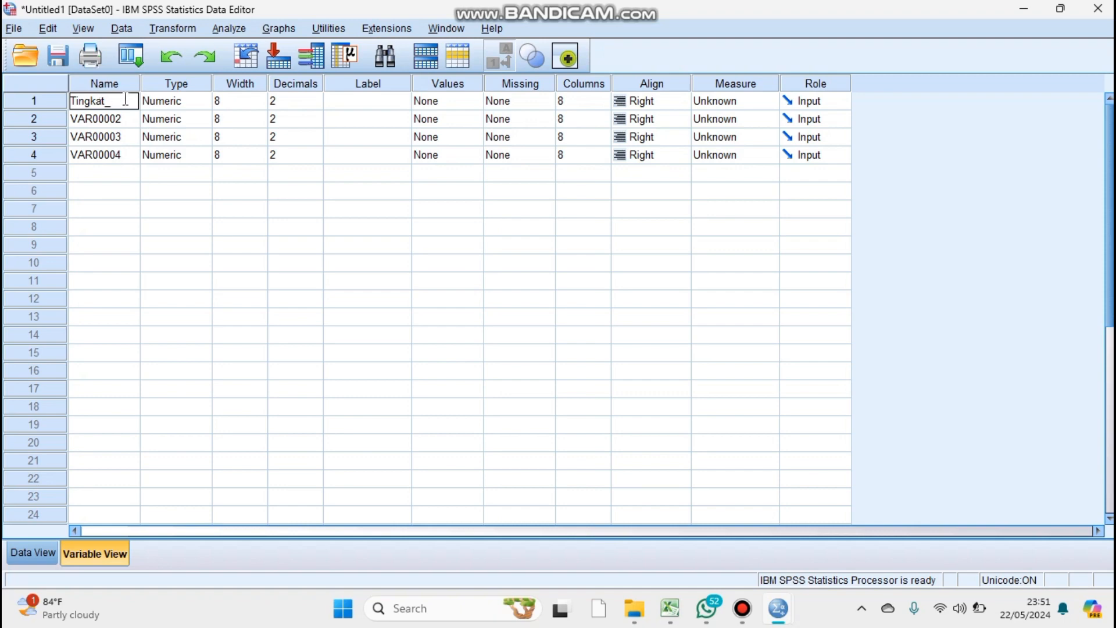
text(pen)
text(gganggu)
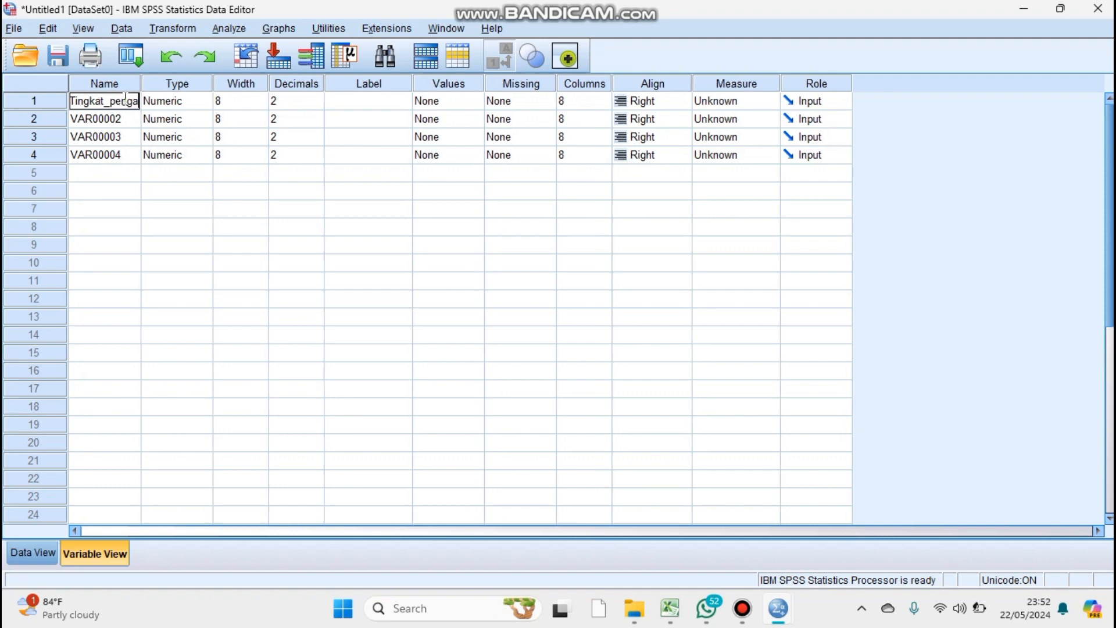
text(ran)
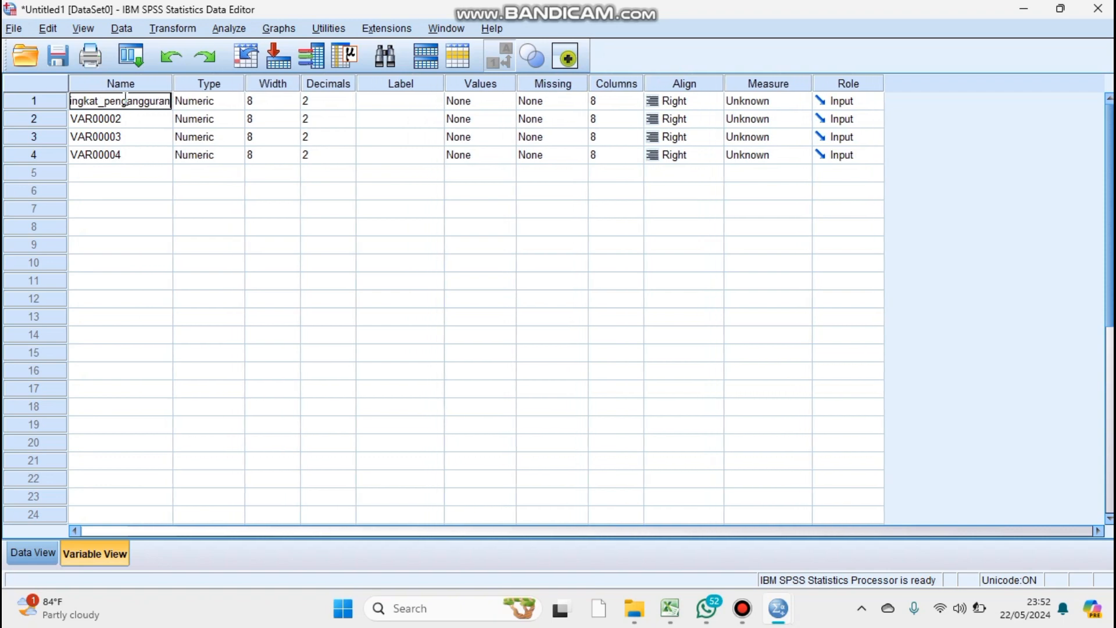
Rename the second variable as Tingkat_pendidikan.
click(127, 119)
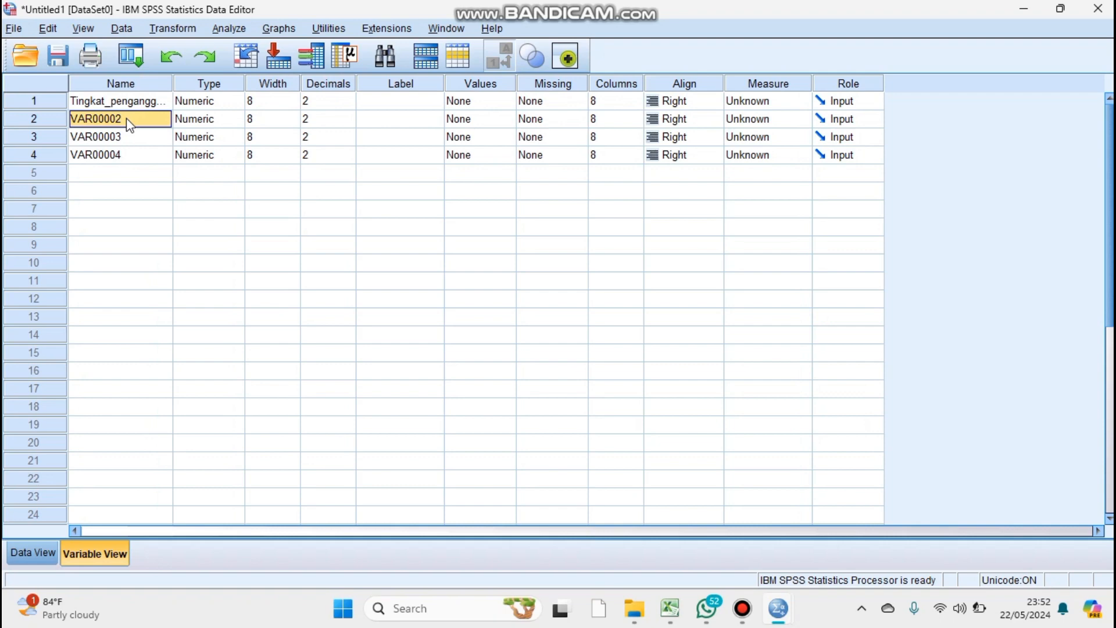
key(BackSpace)
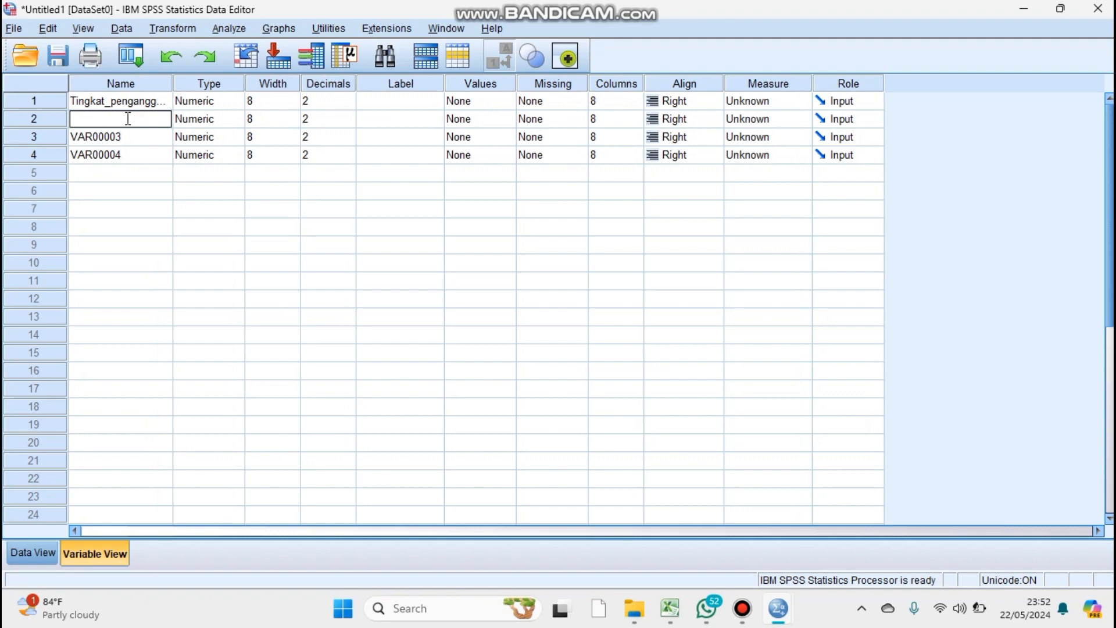
key(Caps_Lock)
text(T)
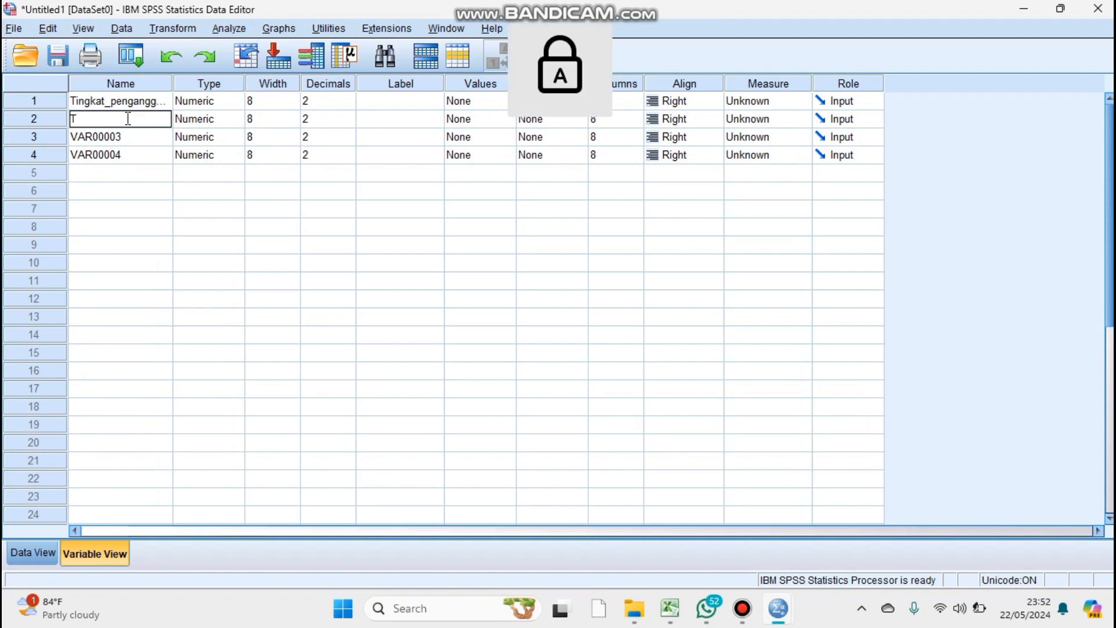
key(Caps_Lock)
text(ingkat_)
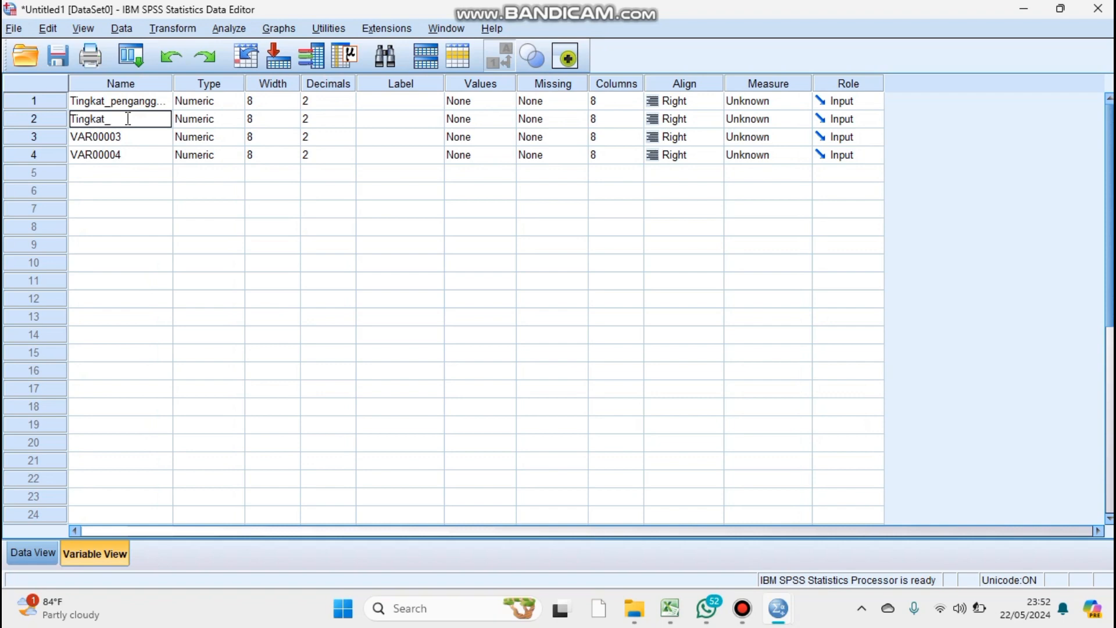
text(pendidikan)
Try to rename the third variable as "Tingkat_pengalaman kerja", with a space before the last word.
click(132, 139)
key(BackSpace)
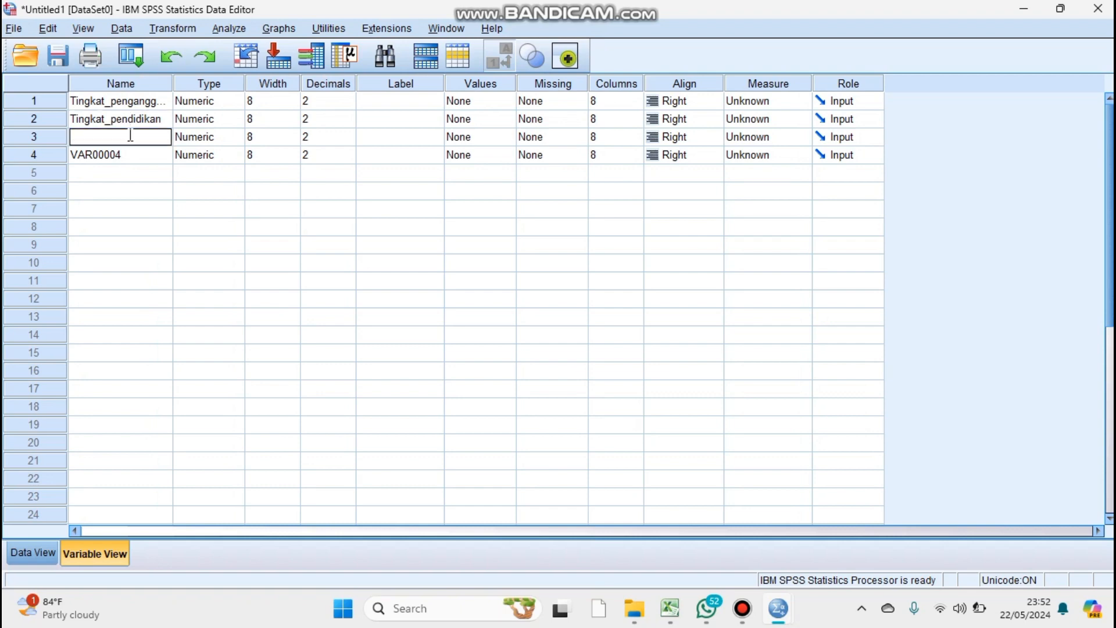
key(Caps_Lock)
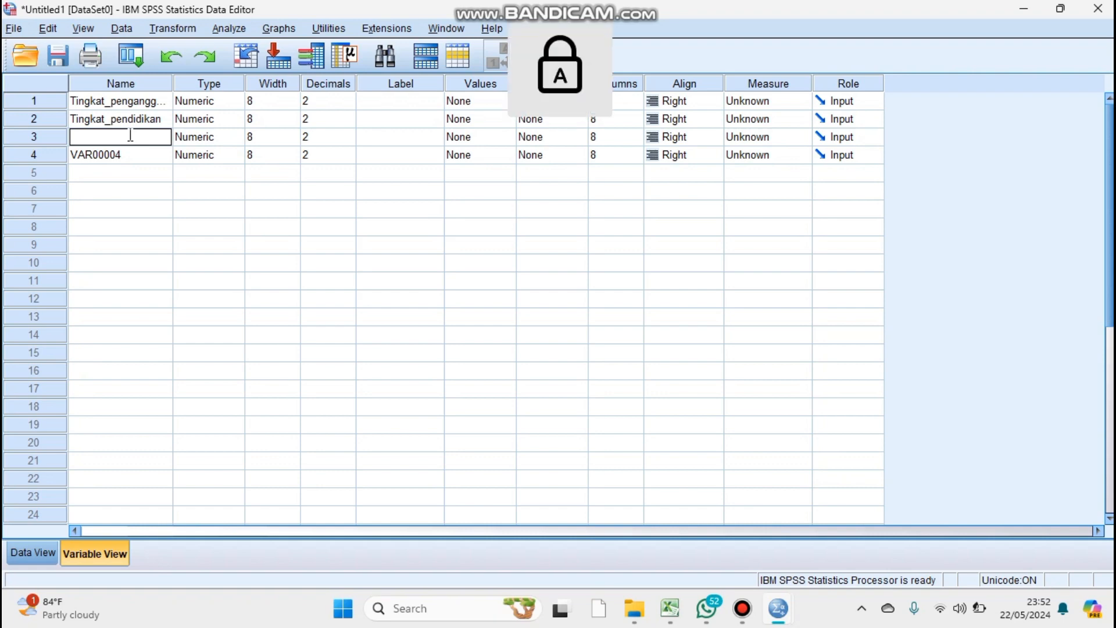
text(T)
key(Caps_Lock)
text(ingkat_)
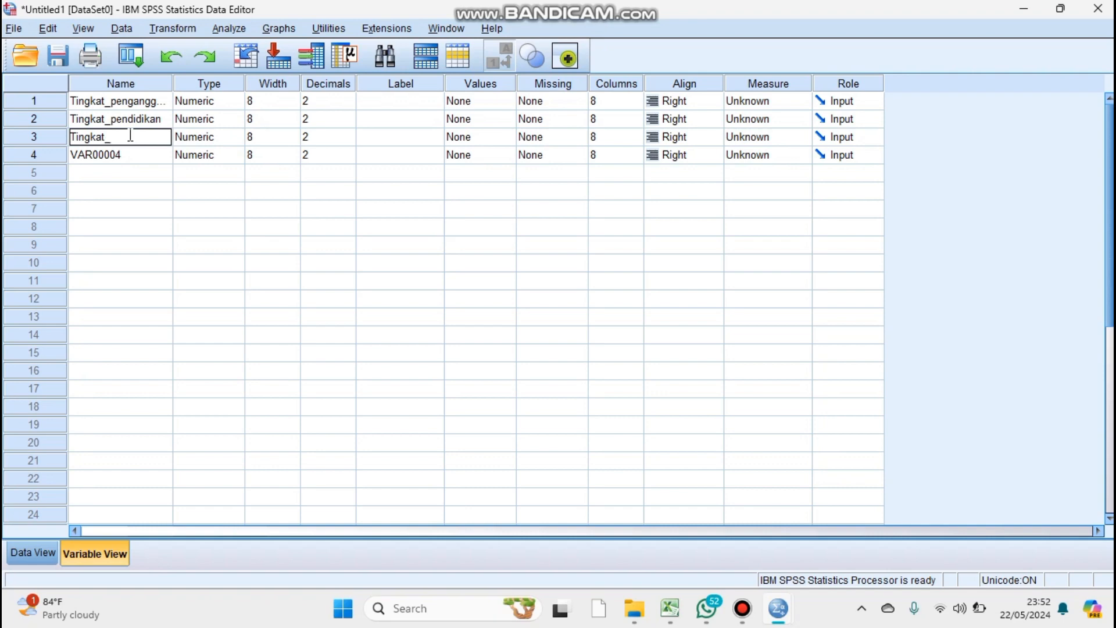
text(pengalaman kerja)
click(134, 160)
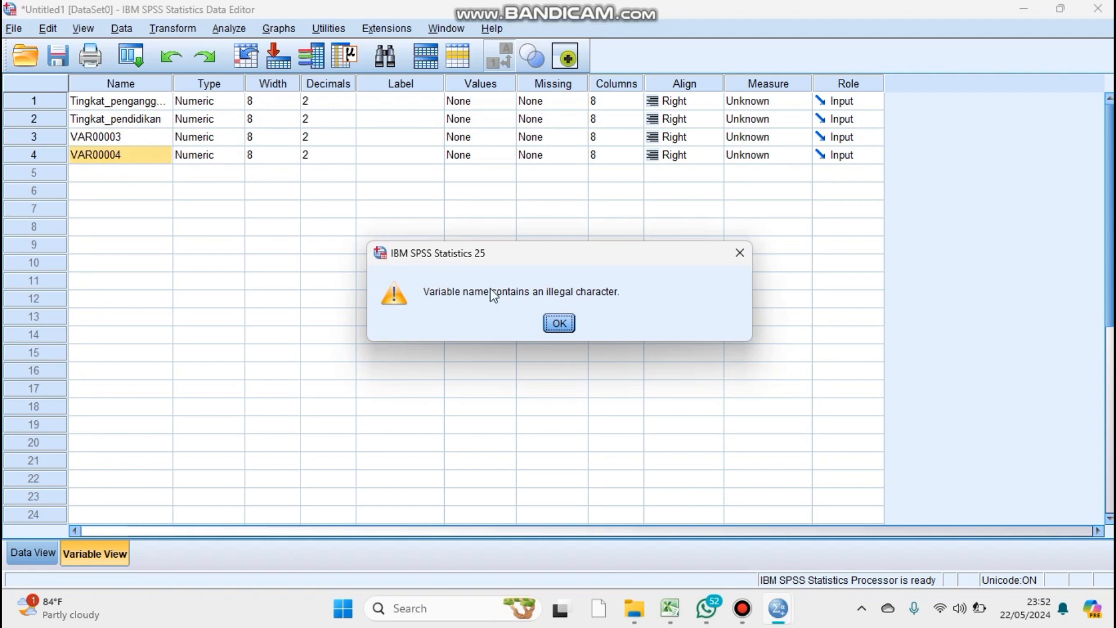
click(730, 257)
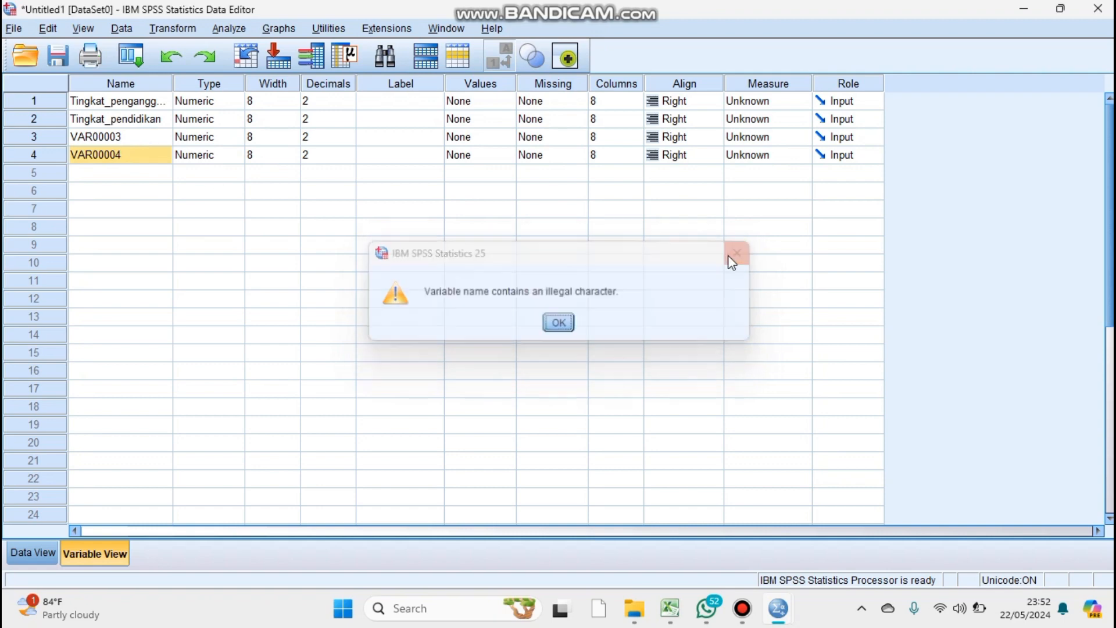
Rename the third variable as Tingkat_pengalaman_kerja, using underscores instead of spaces.
click(143, 140)
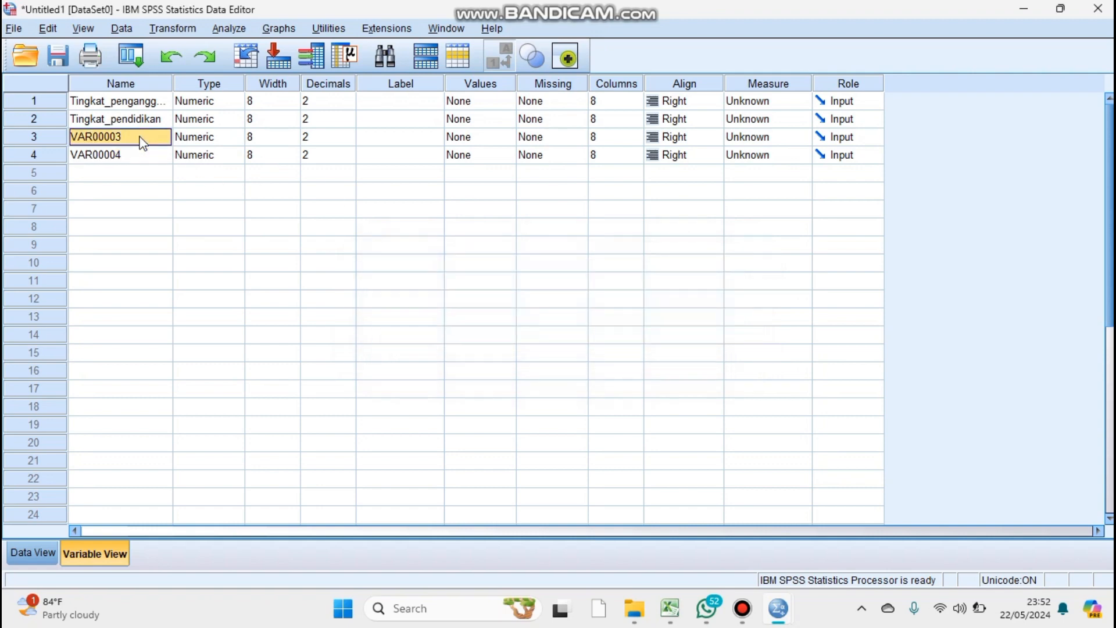
key(BackSpace)
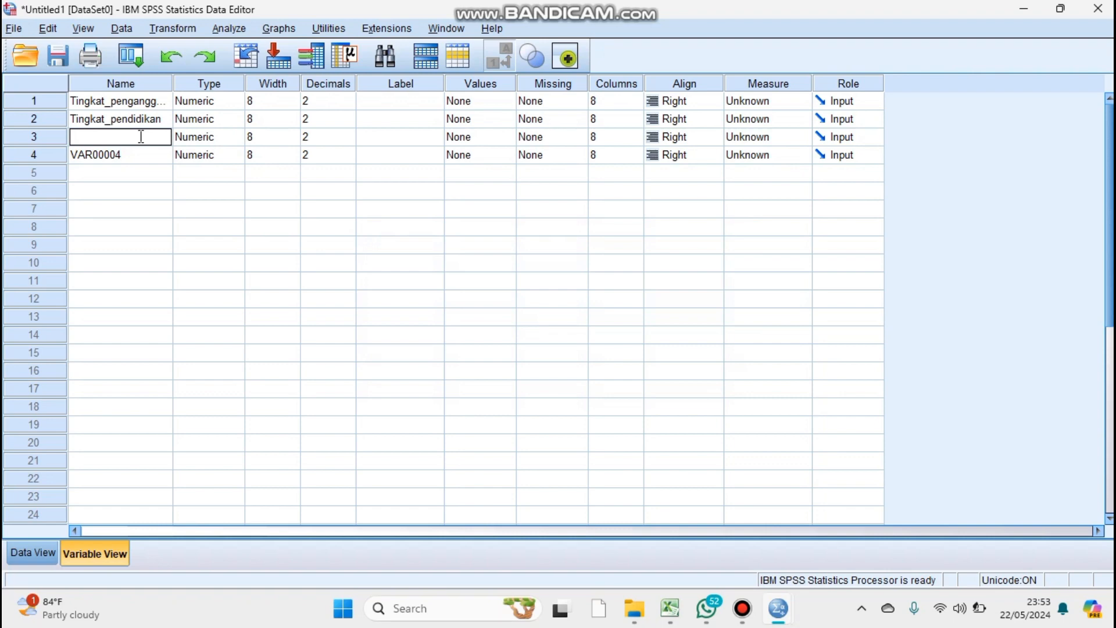
key(Caps_Lock)
text(T)
key(Caps_Lock)
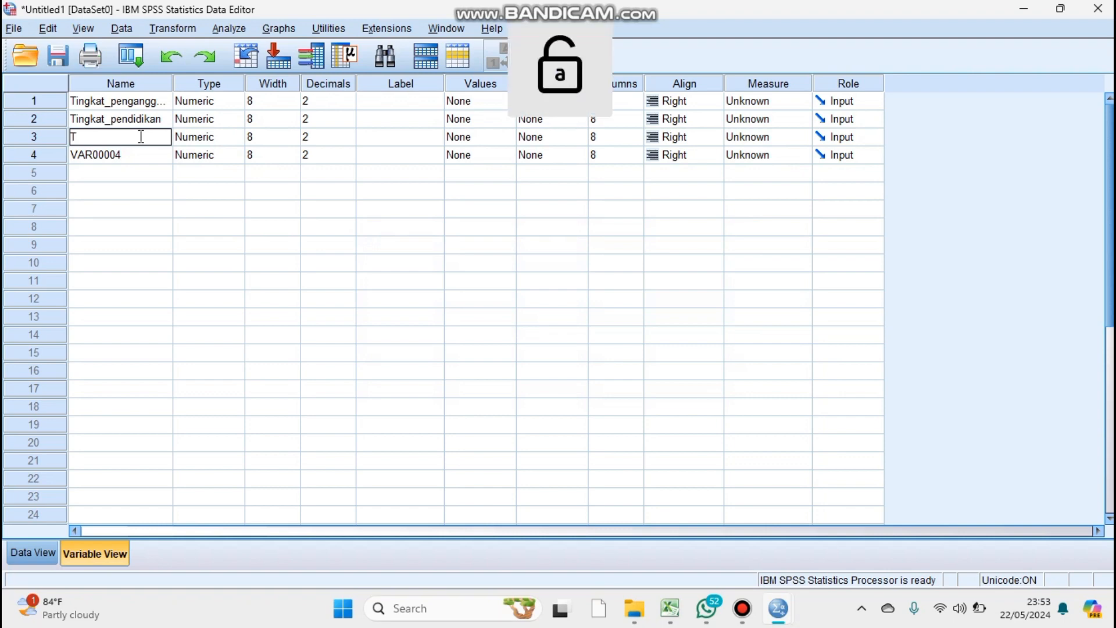
text(ingkat)
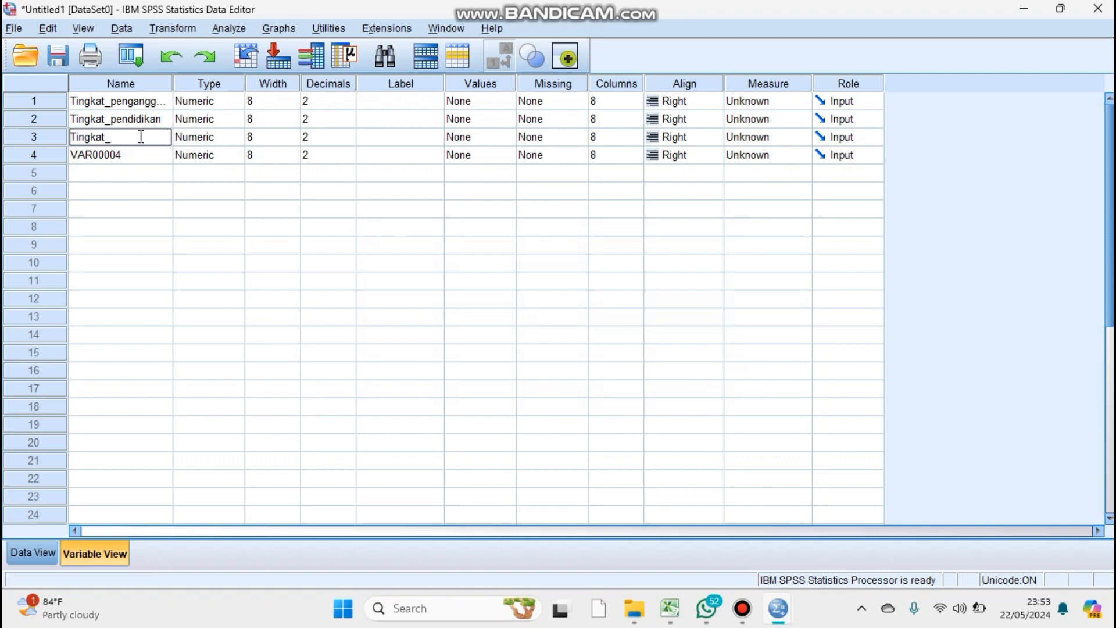
text(_p)
text(engalama)
text(n_)
key(BackSpace)
text(kerj)
key(BackSpace)
key(BackSpace)
key(BackSpace)
key(BackSpace)
key(BackSpace)
text(_)
text(kerj)
text(a)
Rename the fourth variable as Tingkat_pelatihan_kerja.
click(143, 156)
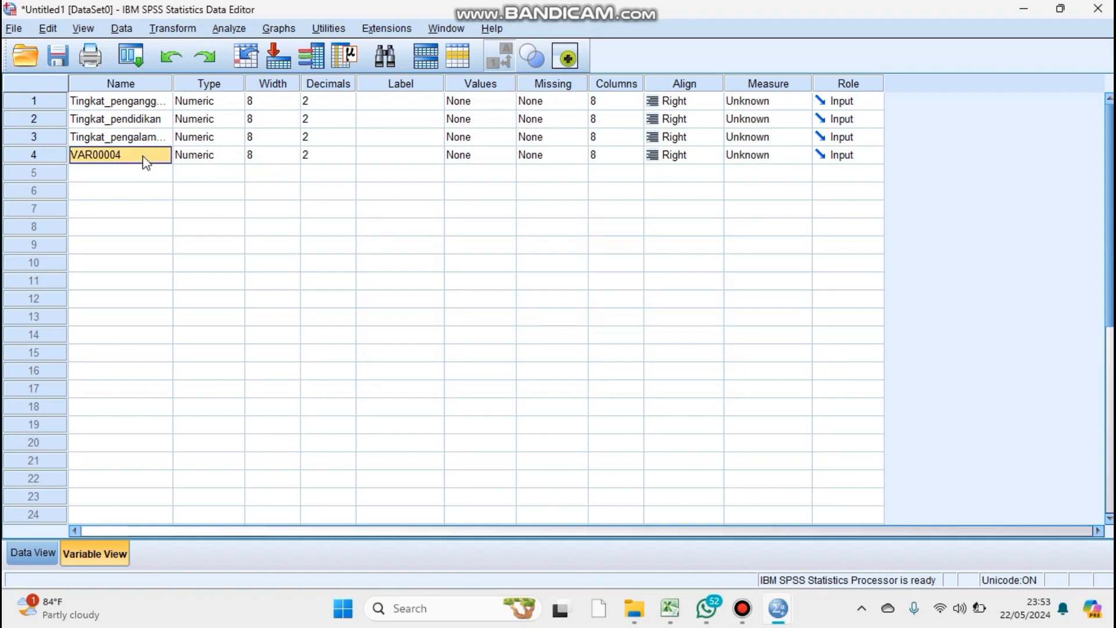
key(BackSpace)
text(ti)
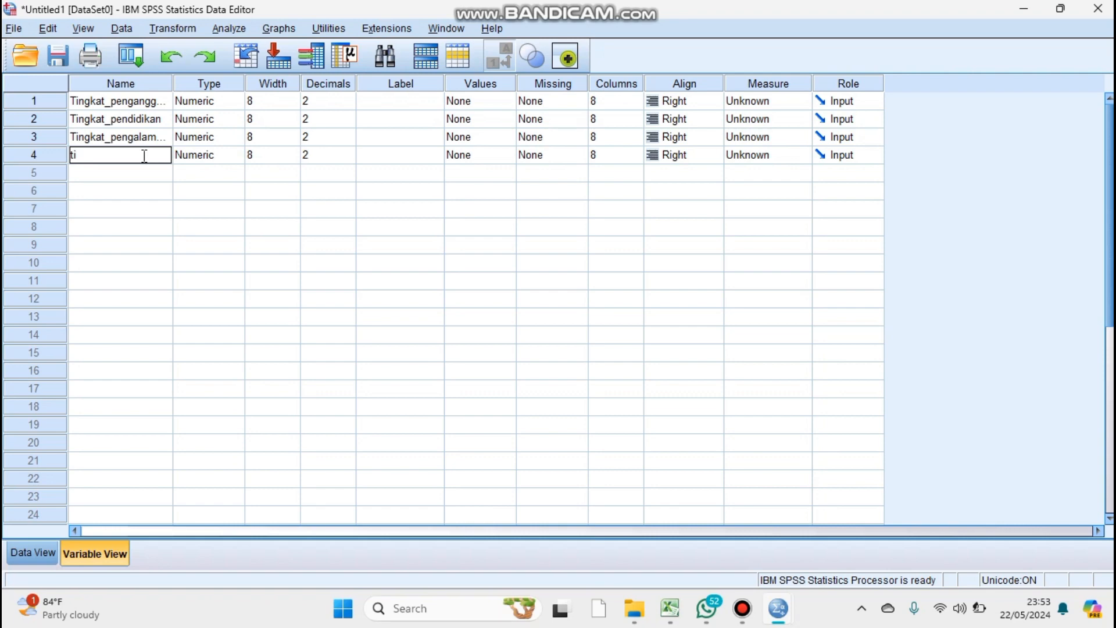
text(ngkat)
key(BackSpace)
key(BackSpace)
key(BackSpace)
key(BackSpace)
key(BackSpace)
key(Caps_Lock)
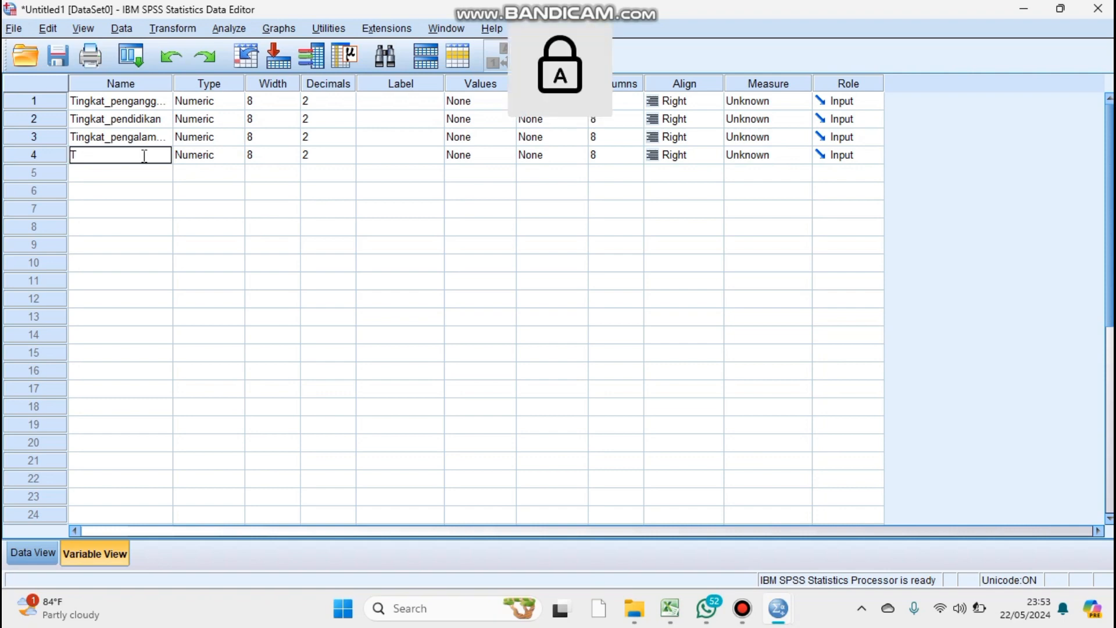
key(Caps_Lock)
text(ngkat)
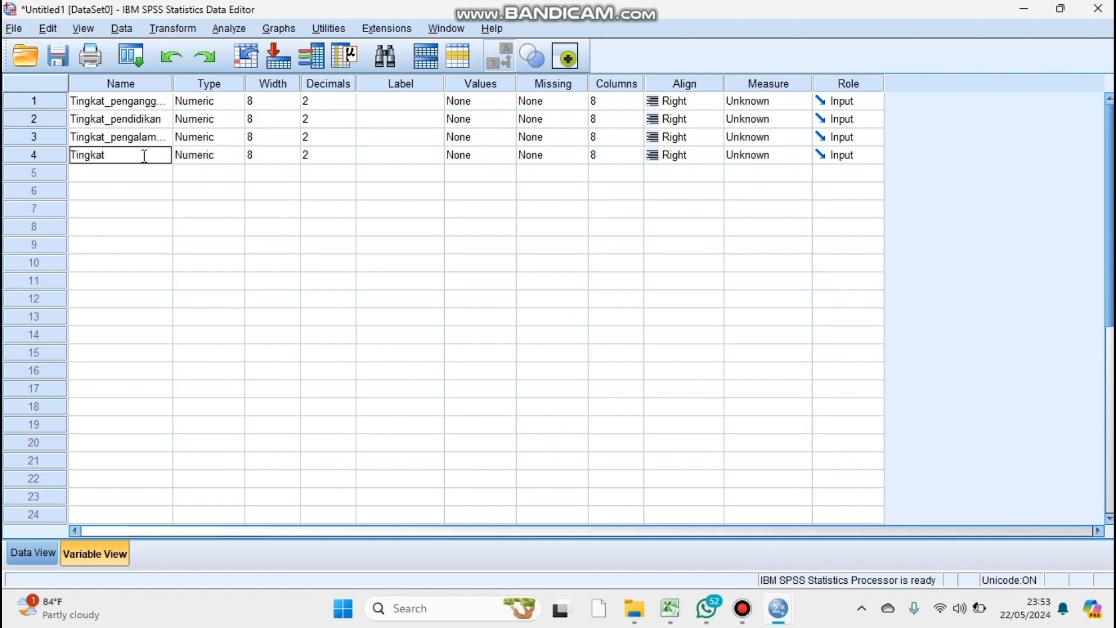
text(_pelatij)
key(BackSpace)
text(han_kerja)
Set the number of decimals to 0 for all four variables.
click(328, 102)
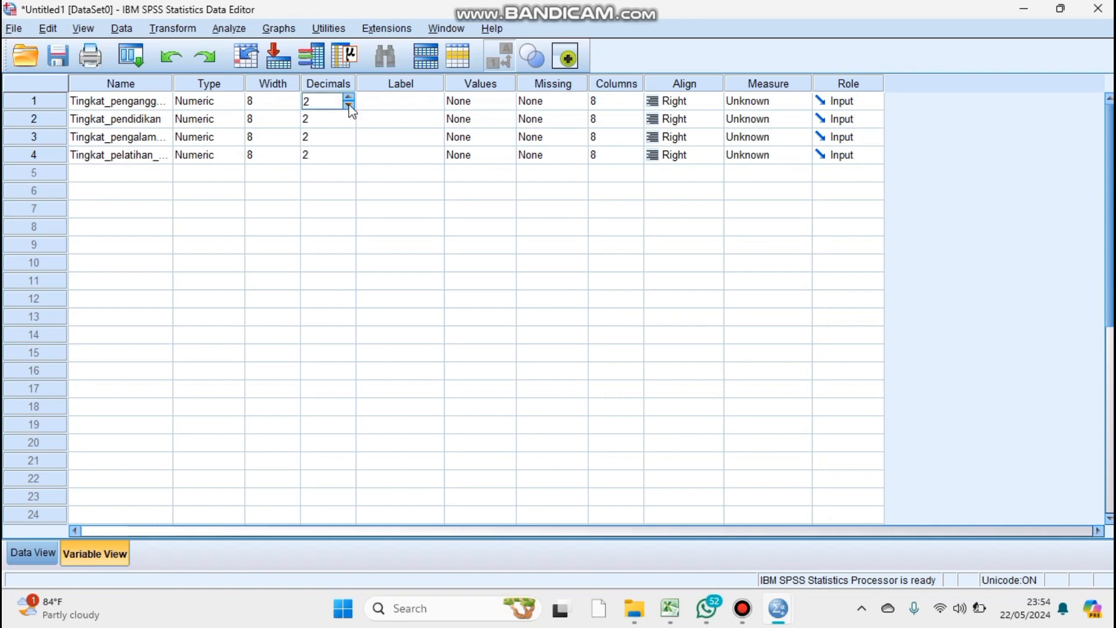
click(348, 105)
click(349, 105)
click(326, 120)
click(350, 122)
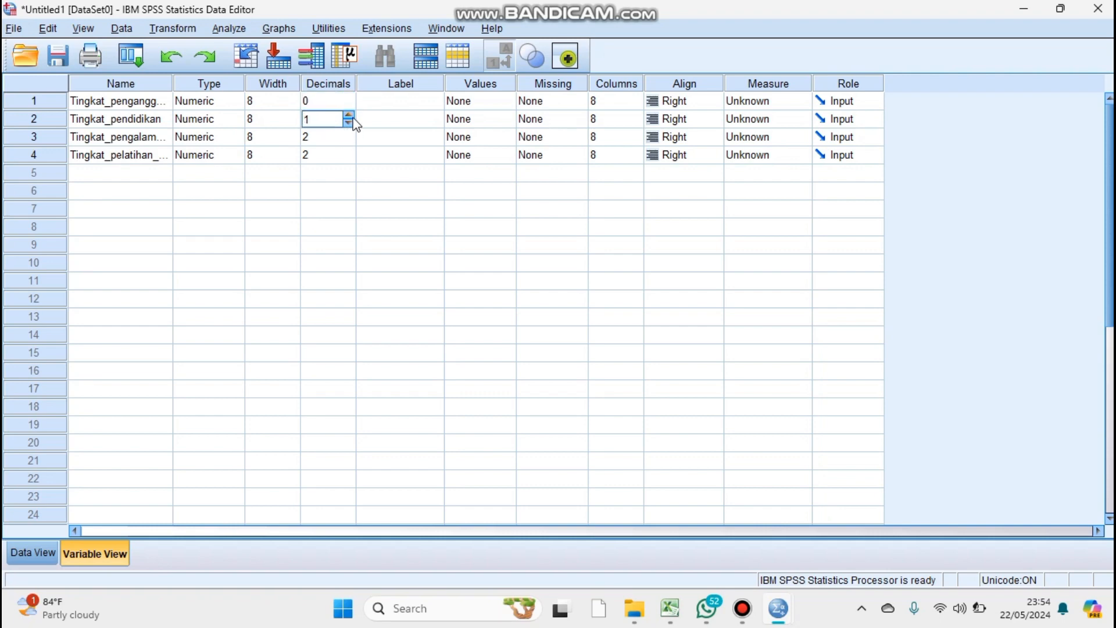
click(351, 123)
click(343, 134)
click(349, 141)
click(349, 141)
click(349, 154)
click(349, 151)
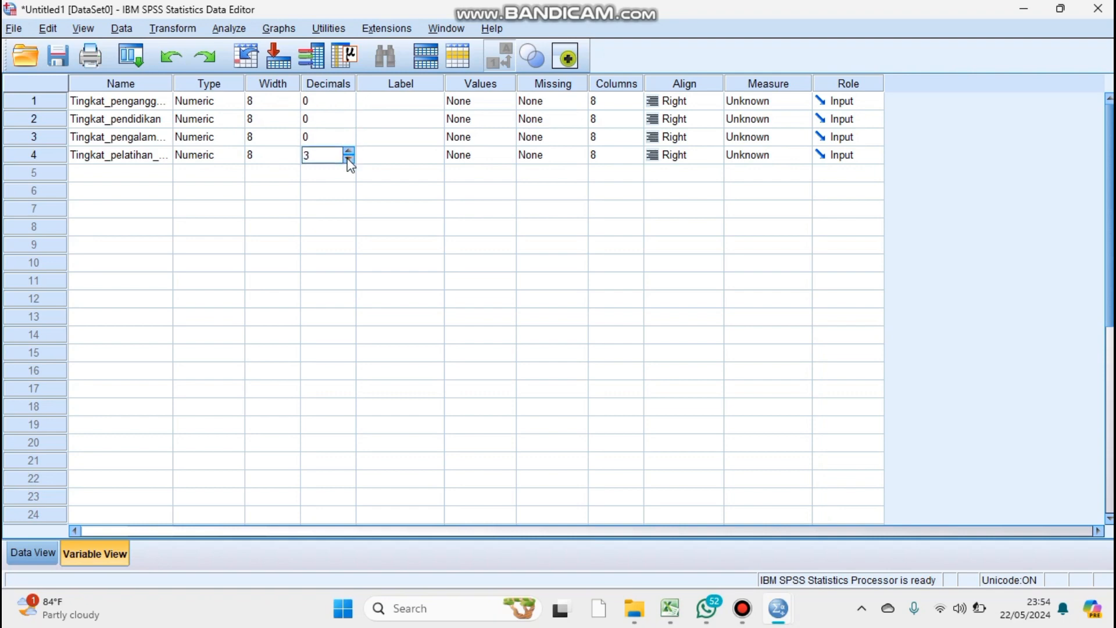
click(348, 159)
click(349, 158)
Set the measurement level of all four variables to Scale.
click(765, 105)
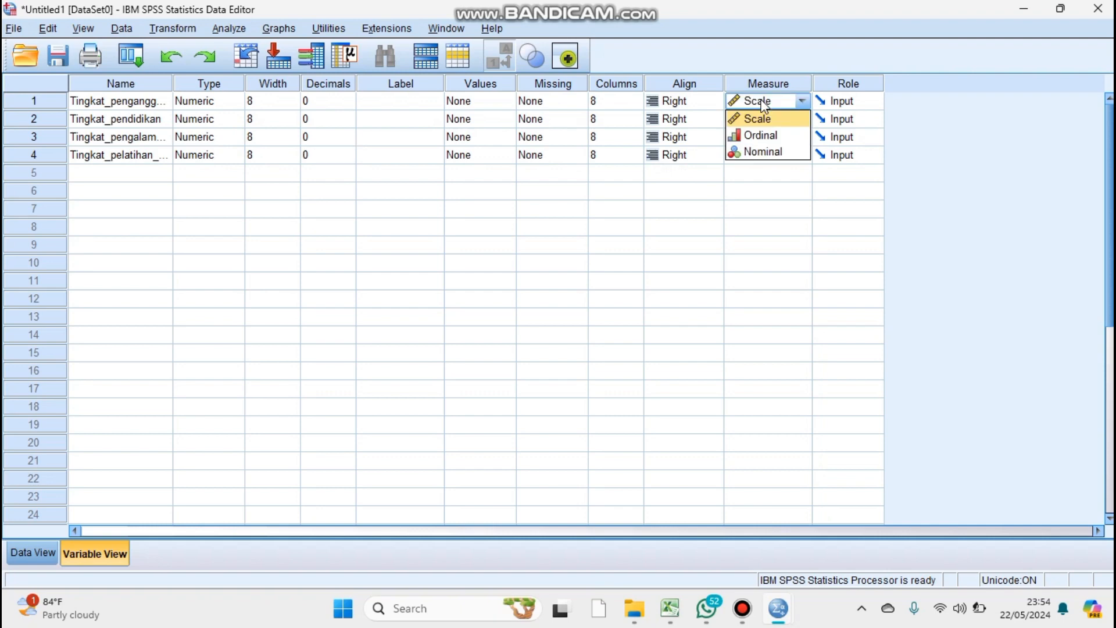
click(771, 120)
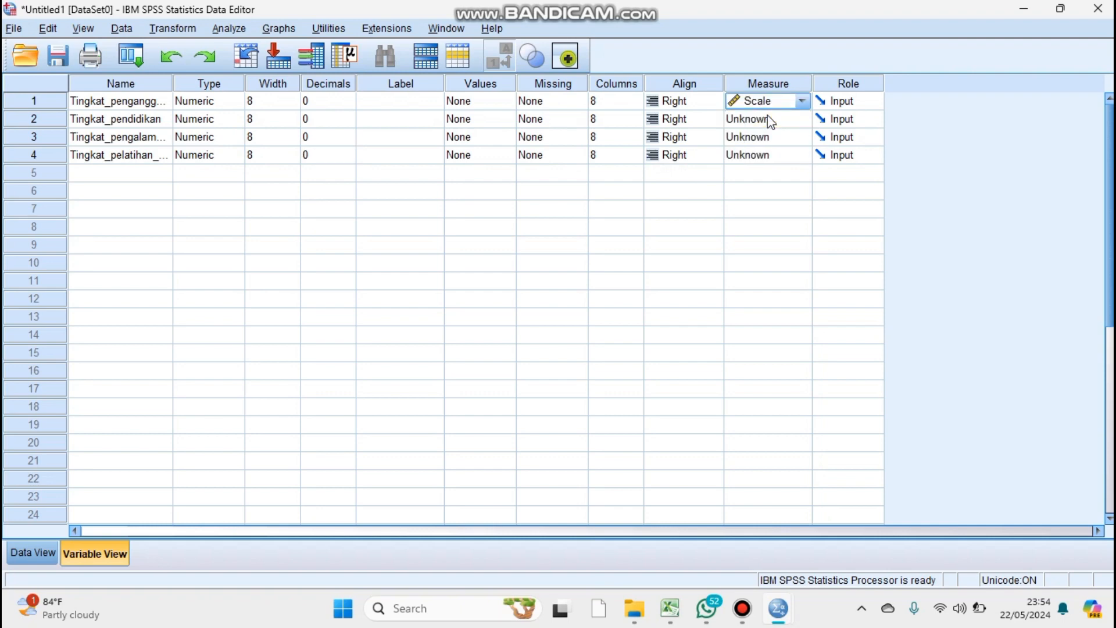
click(767, 115)
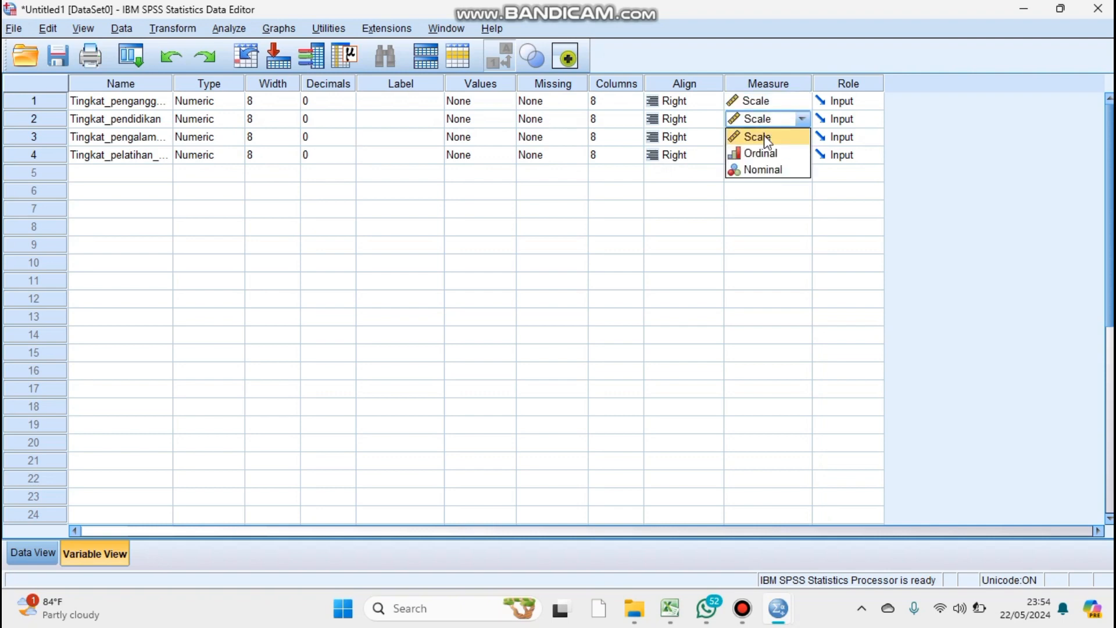
click(764, 135)
click(762, 138)
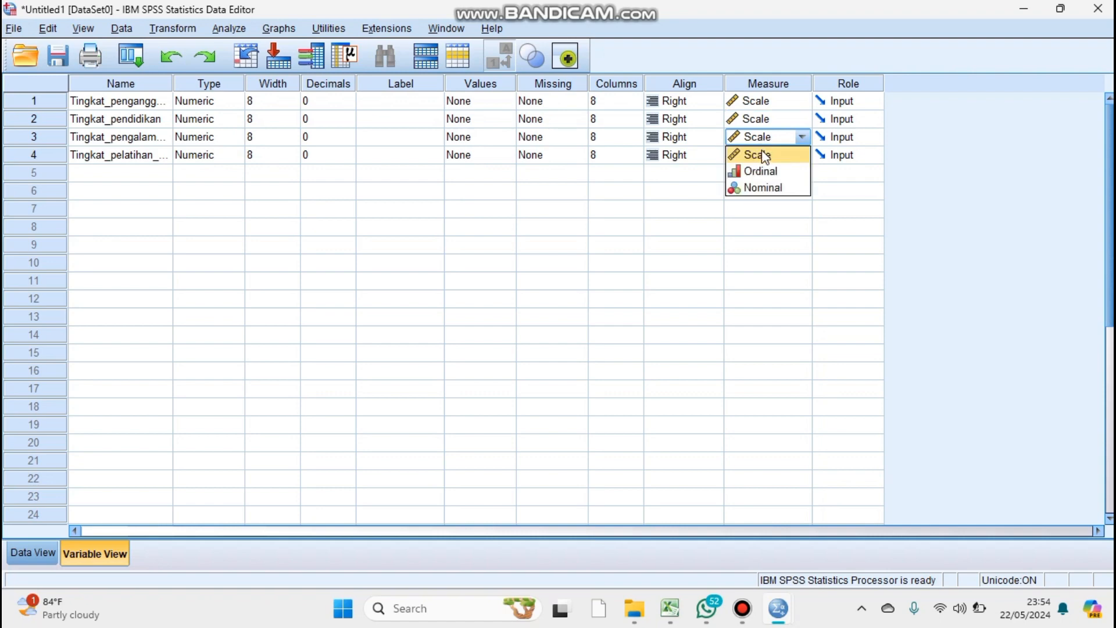
click(764, 159)
click(763, 157)
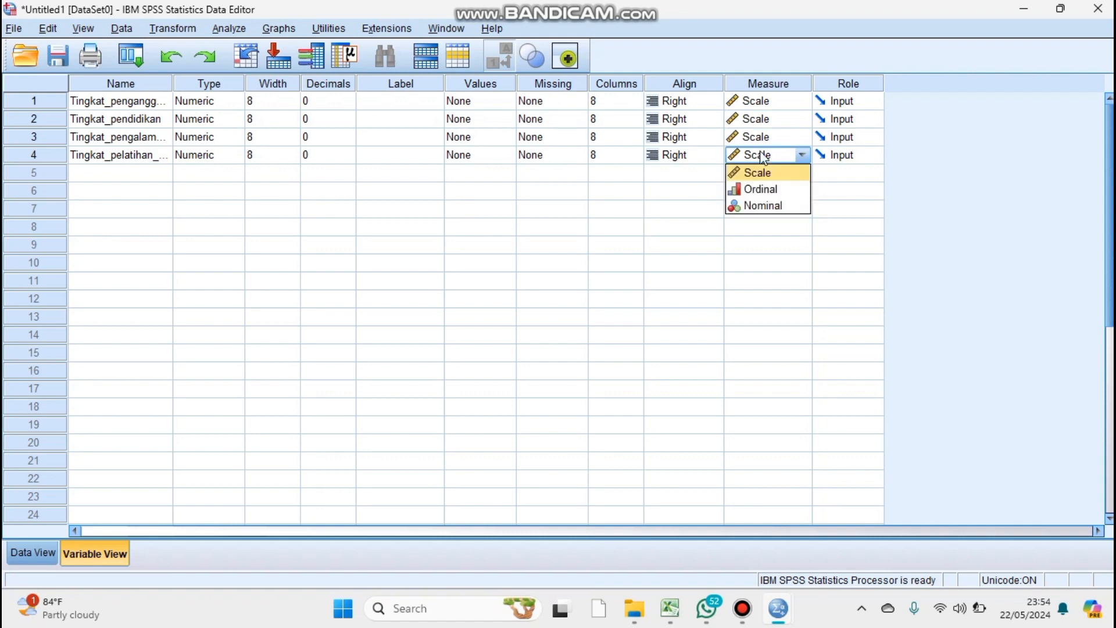
click(760, 175)
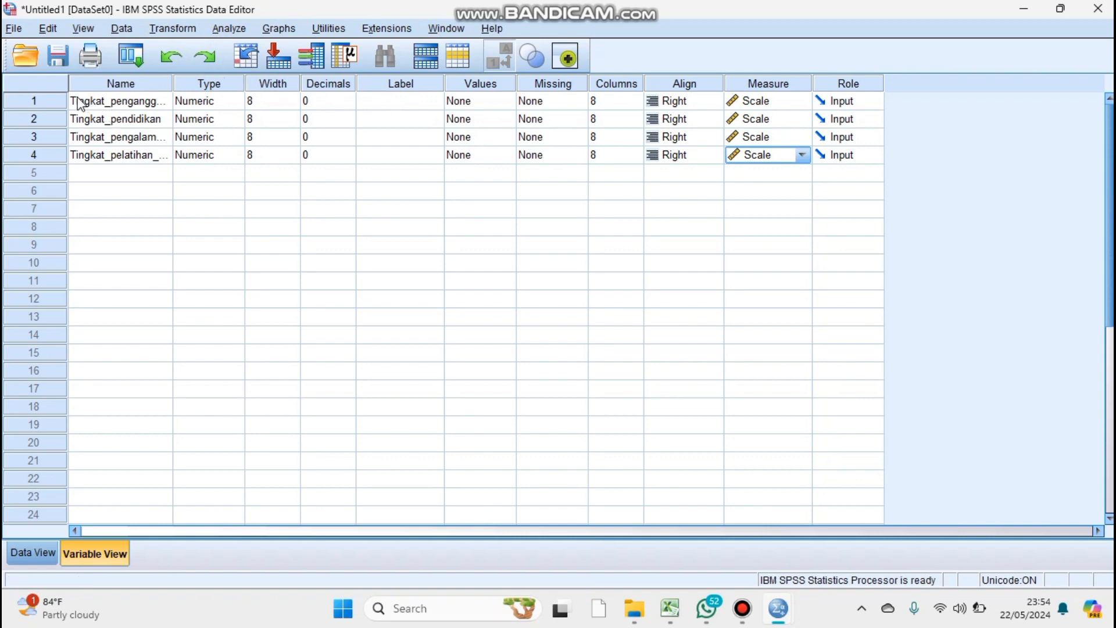
Copy the first variable's name, Tingkat_pengangguran, into its label.
drag(78, 97, 364, 139)
drag(186, 154, 157, 157)
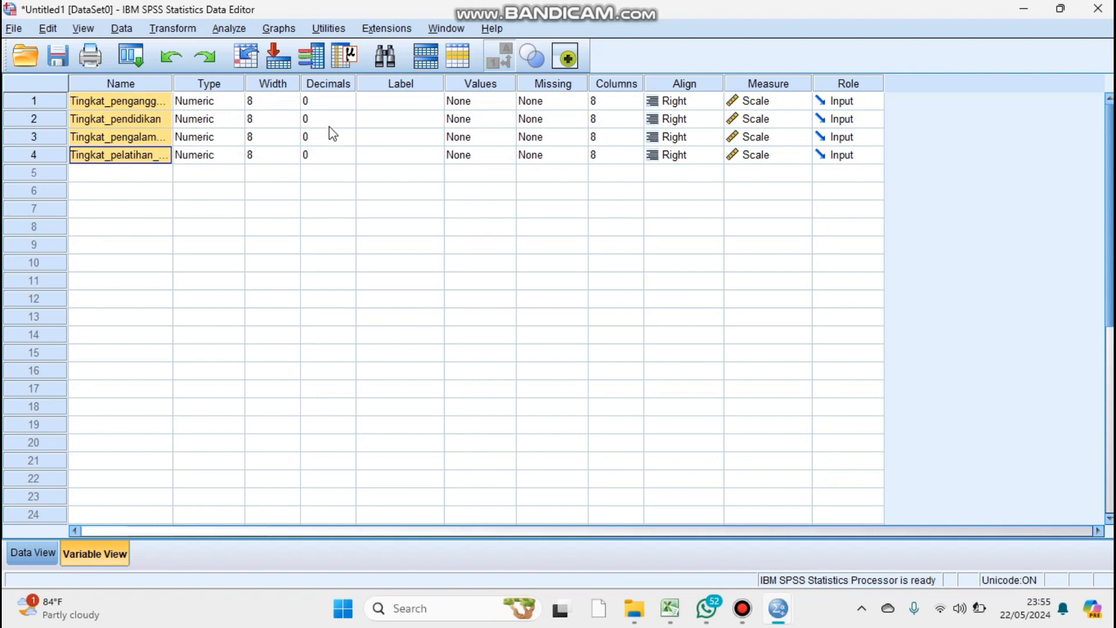
click(365, 105)
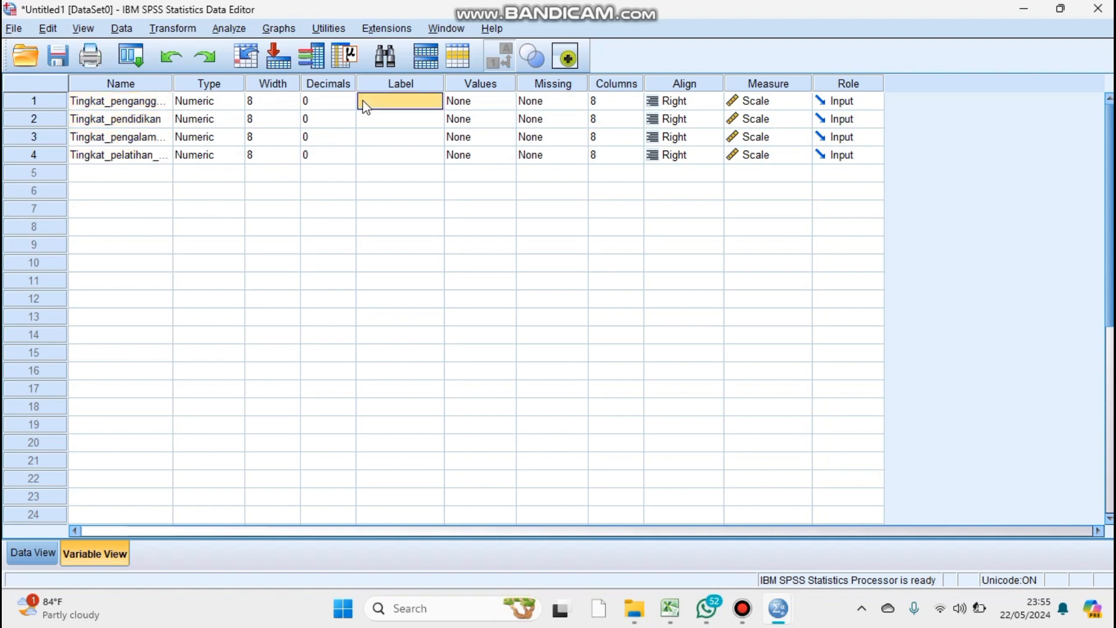
key(ctrl+v)
Copy the names of the second and third variables, Tingkat_pendidikan and Tingkat_pengalaman_kerja, into their labels.
click(84, 119)
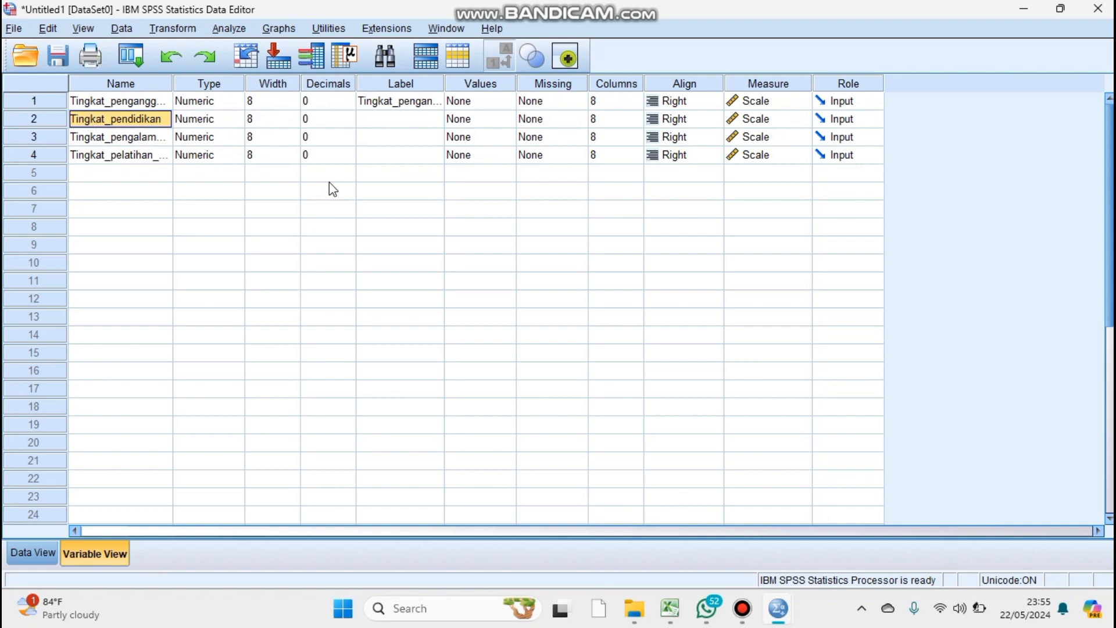
click(372, 115)
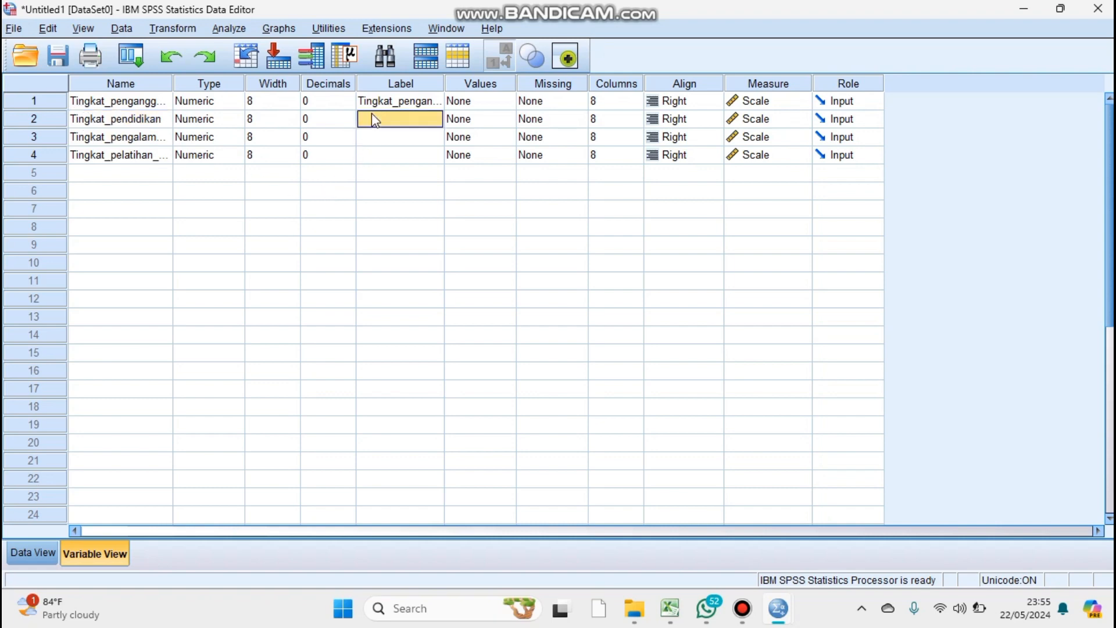
text(Tingkat_pendidikan)
click(119, 137)
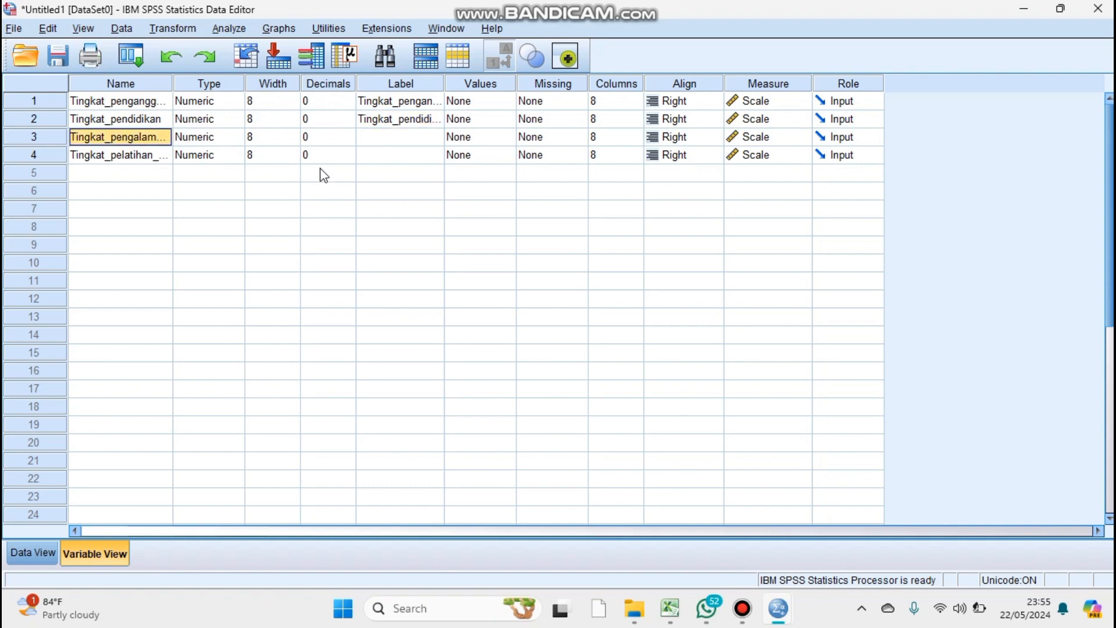
click(381, 137)
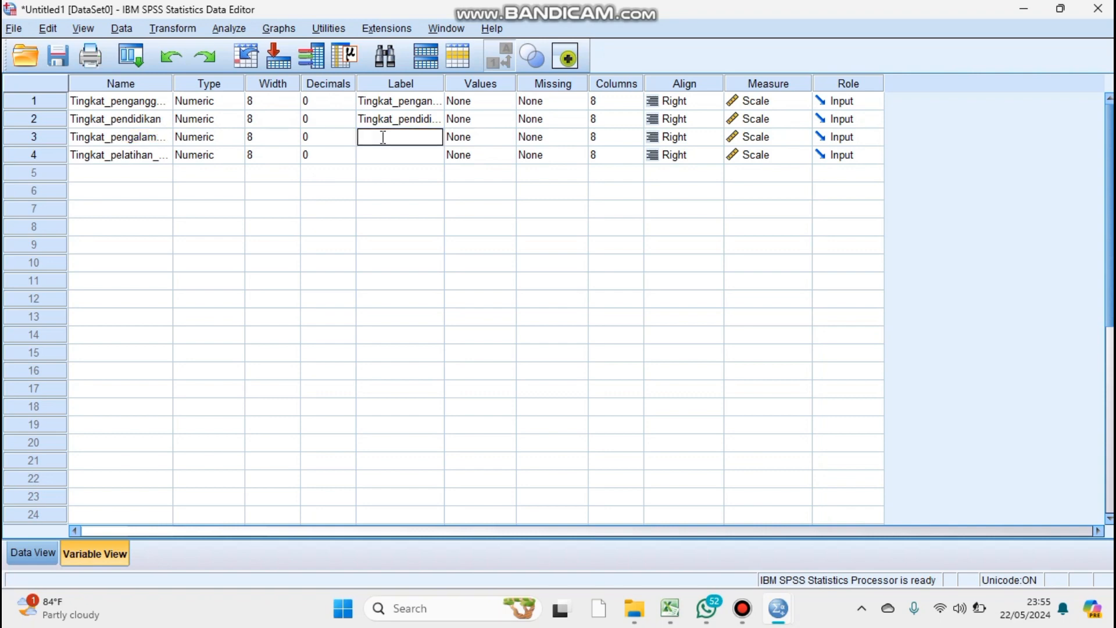
text(Tingkat_pengalaman_kerja)
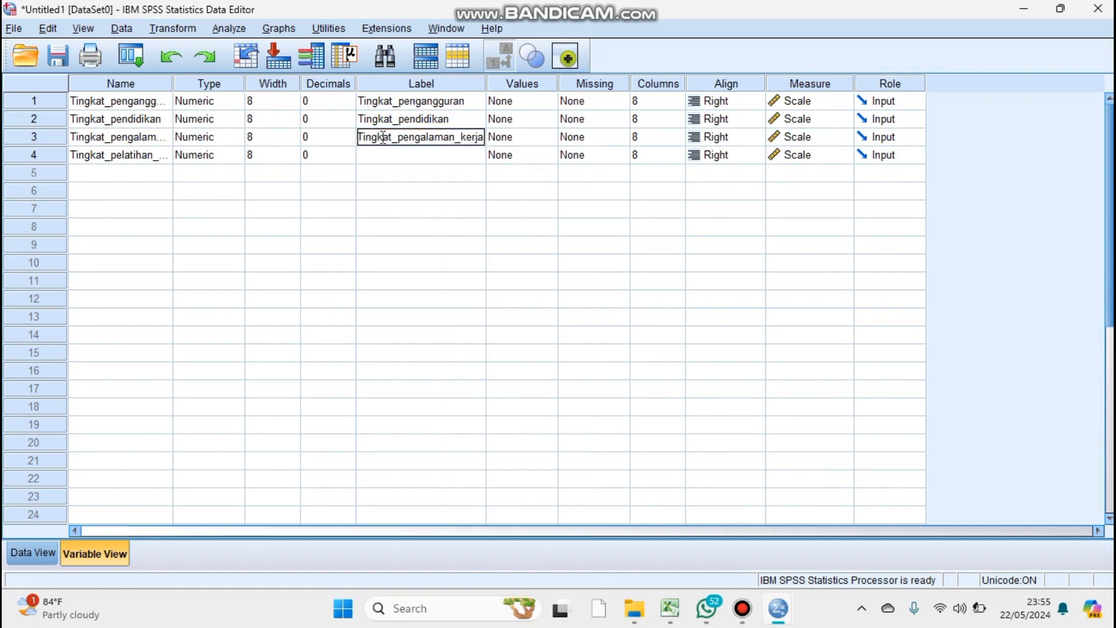
Try to copy the fourth variable's name, Tingkat_pelatihan_kerja, into its label.
click(146, 154)
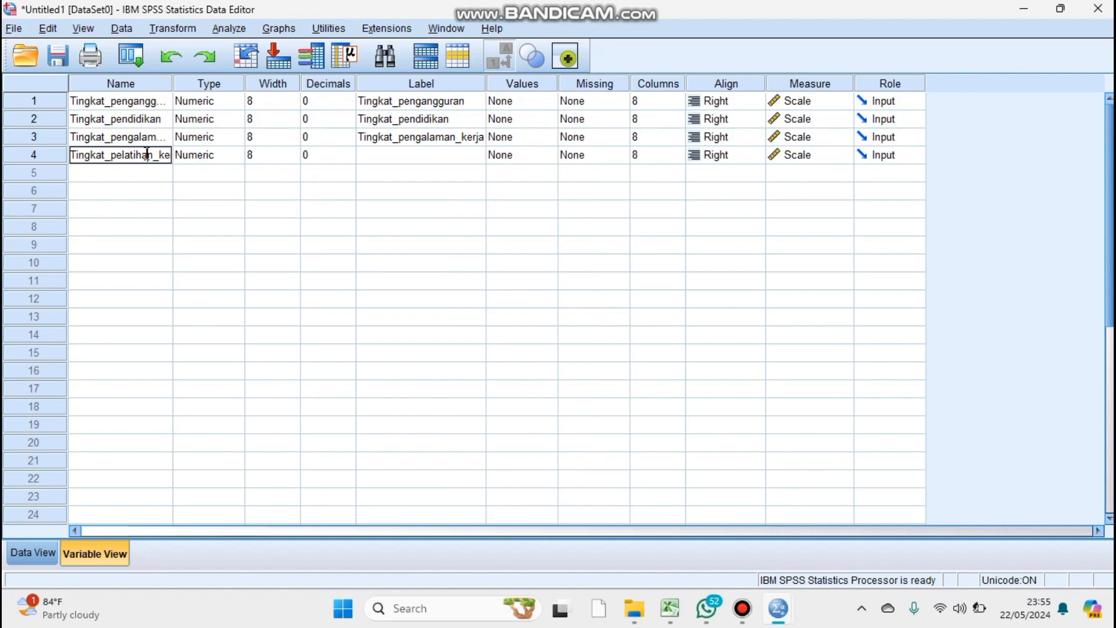
click(378, 156)
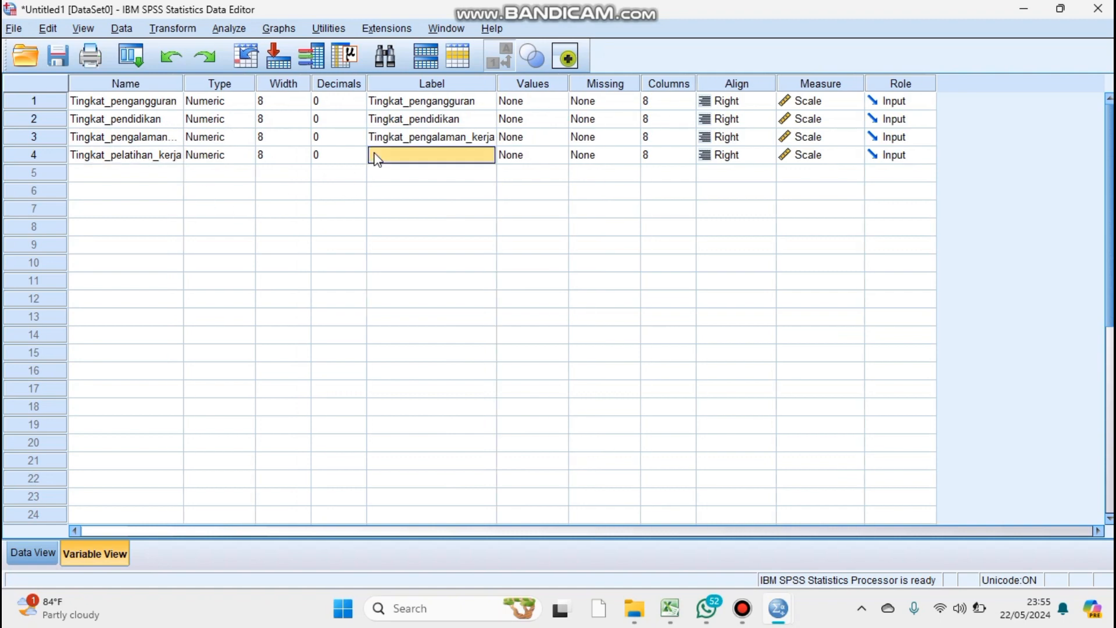
click(109, 155)
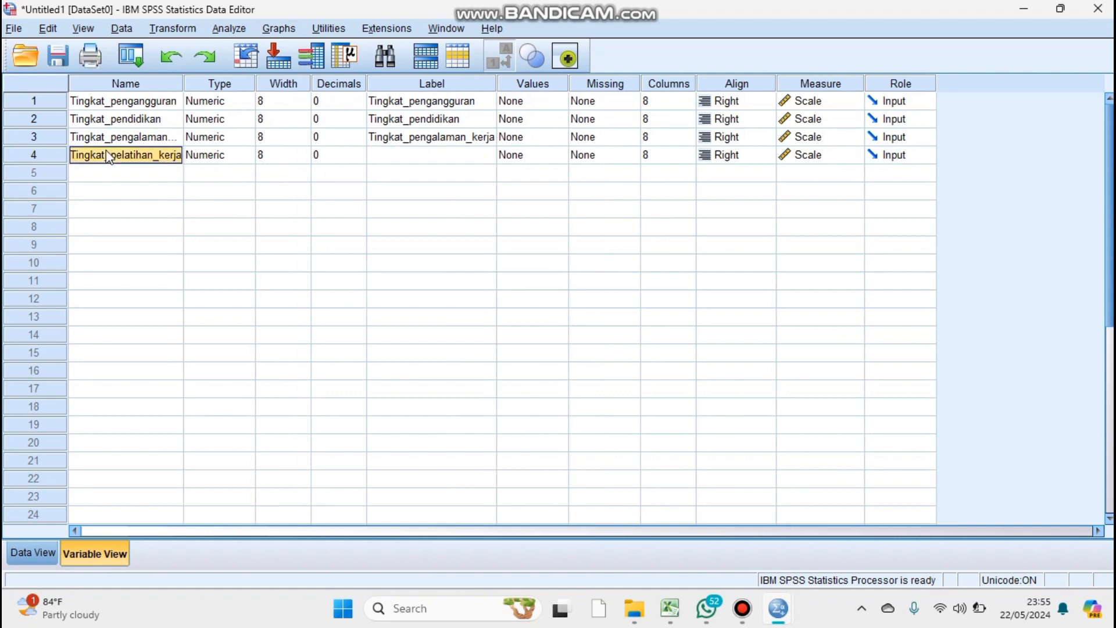
click(389, 156)
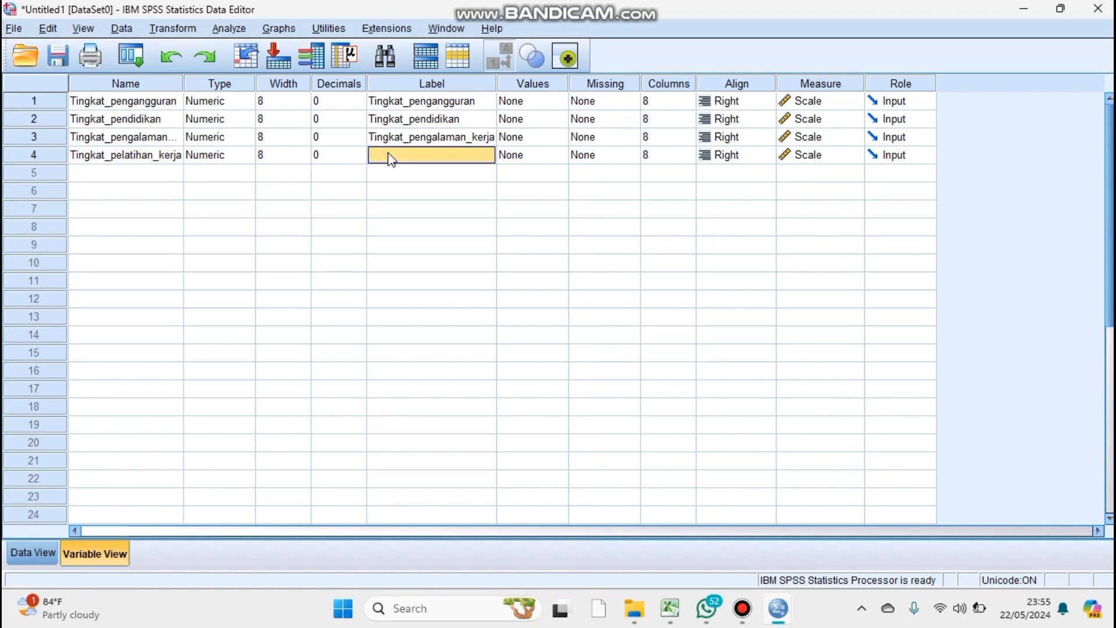
text(Tingkat_pengalaman_kerja)
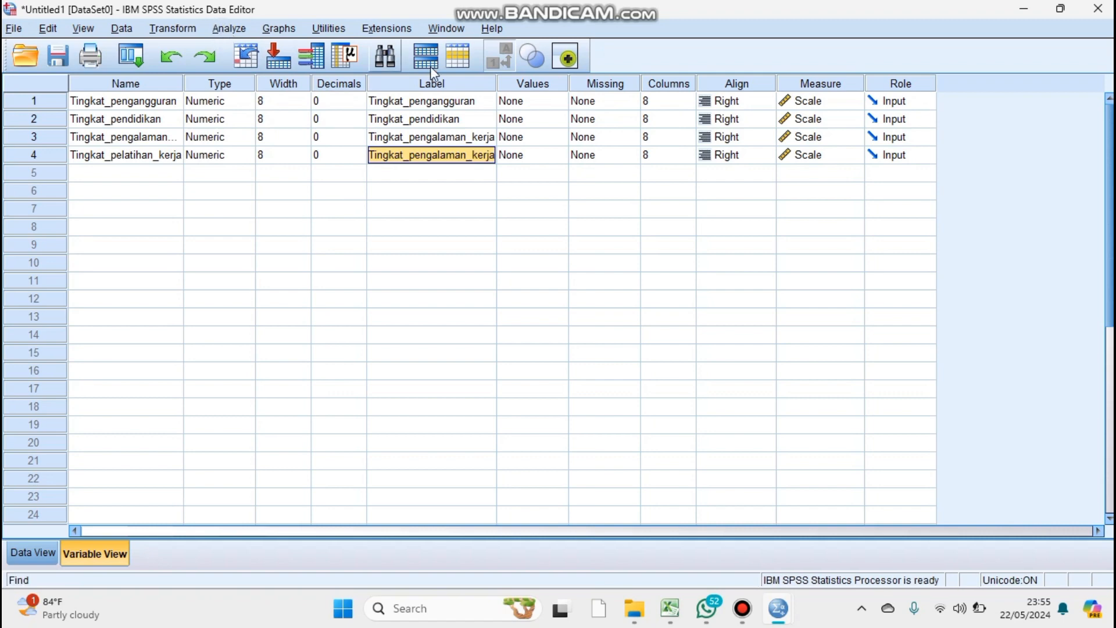
Replace the underscore before "kerja" with a space in the labels of the third and fourth variables.
click(475, 172)
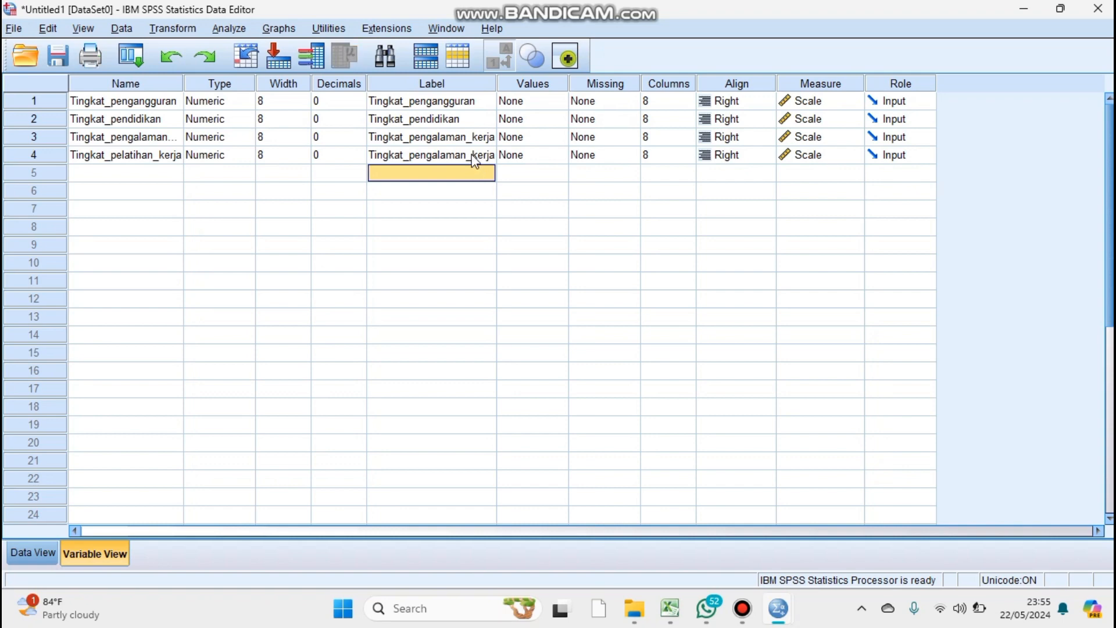
double_click(473, 154)
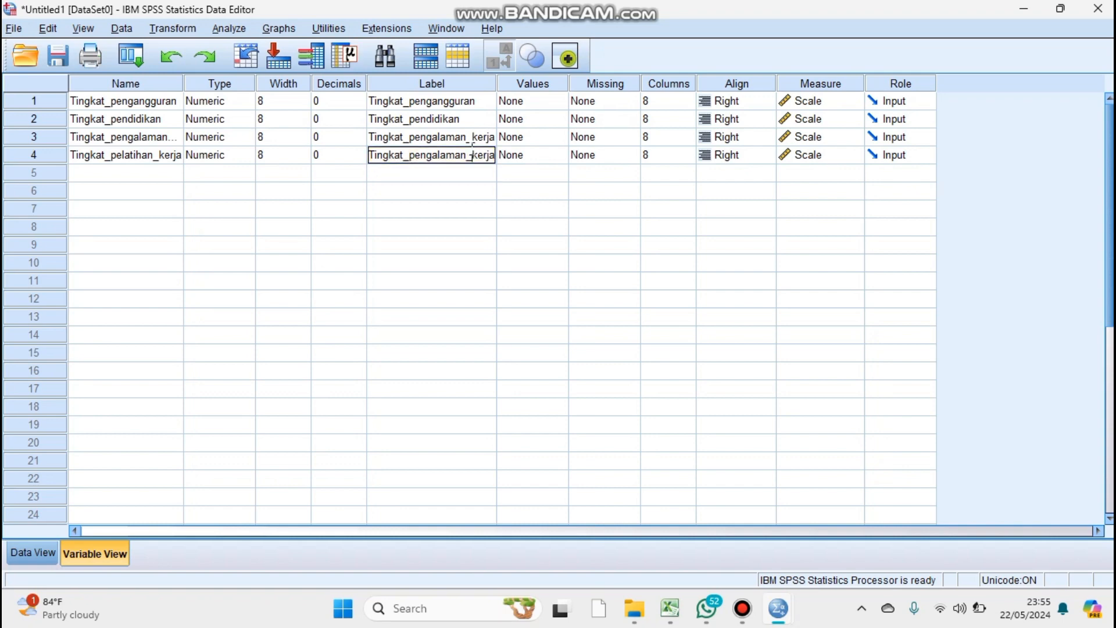
key(BackSpace)
click(472, 138)
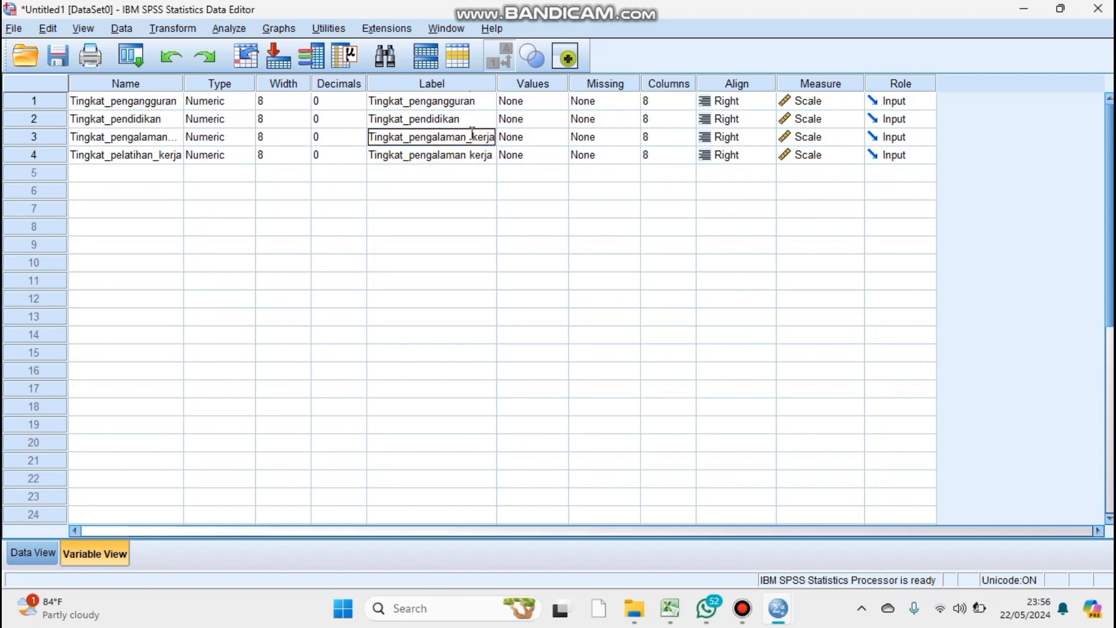
key(BackSpace)
Replace the underscore after "Tingkat" with a space in the labels of all four variables.
click(410, 154)
click(410, 155)
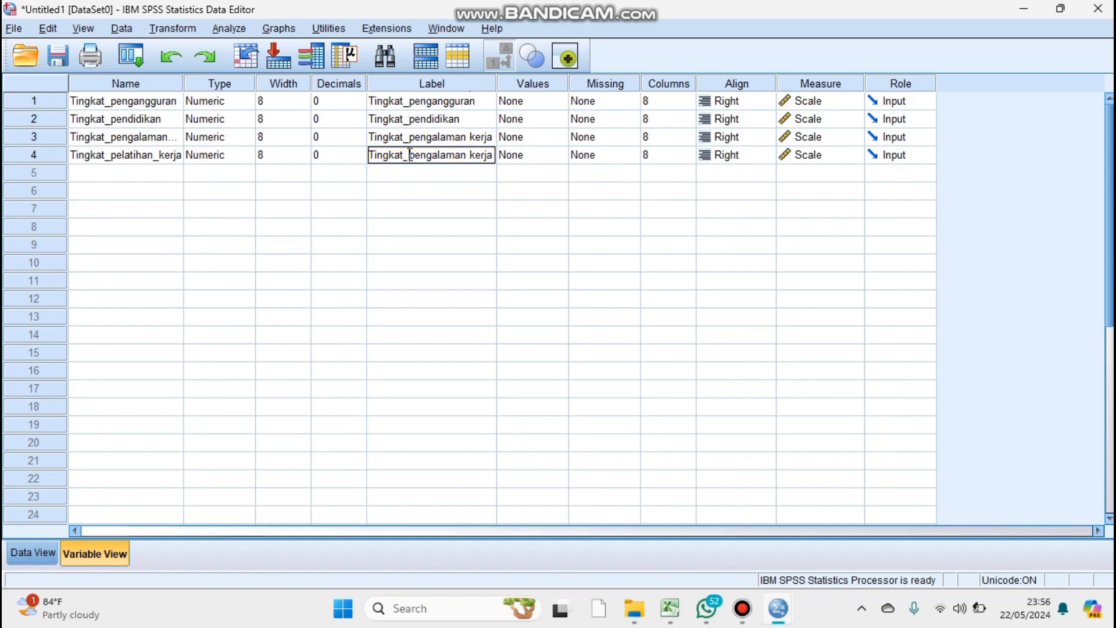
double_click(410, 154)
click(410, 155)
key(BackSpace)
double_click(409, 134)
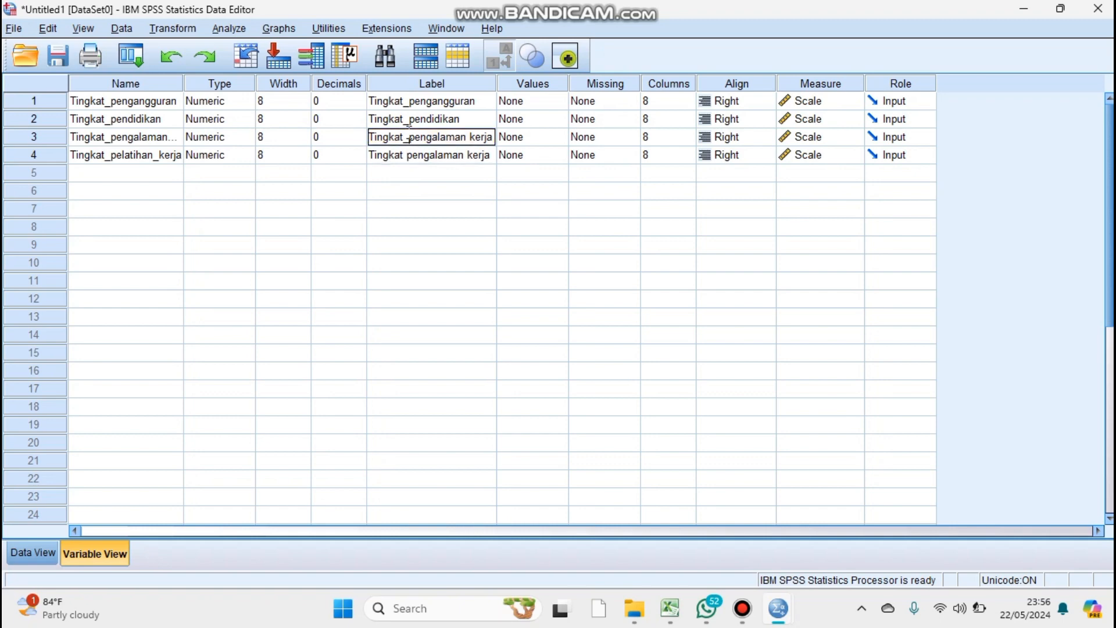
key(BackSpace)
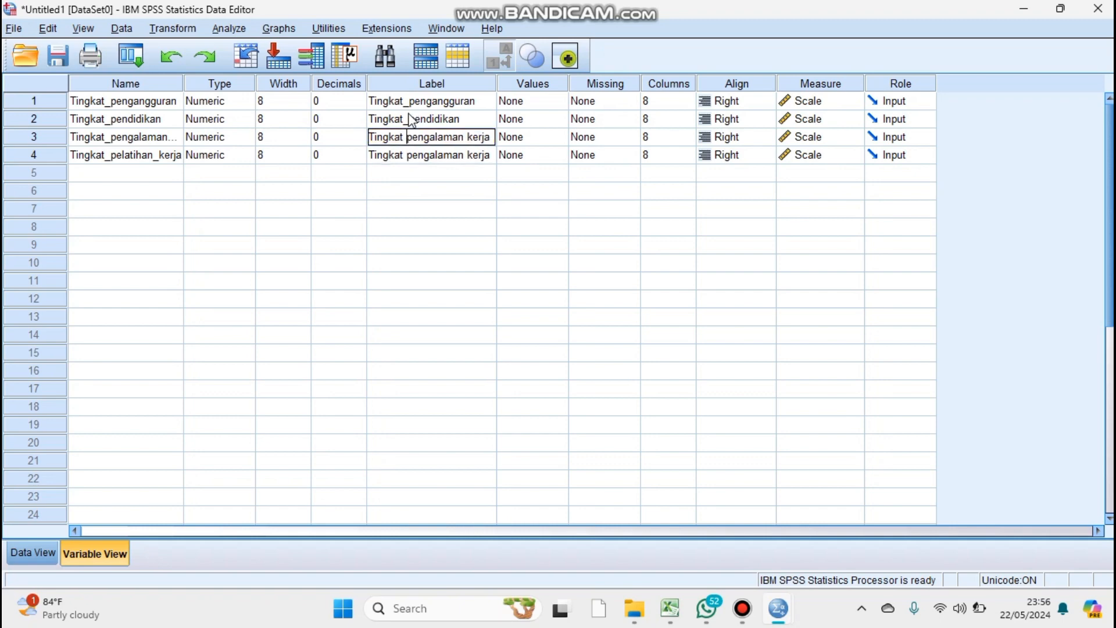
double_click(411, 120)
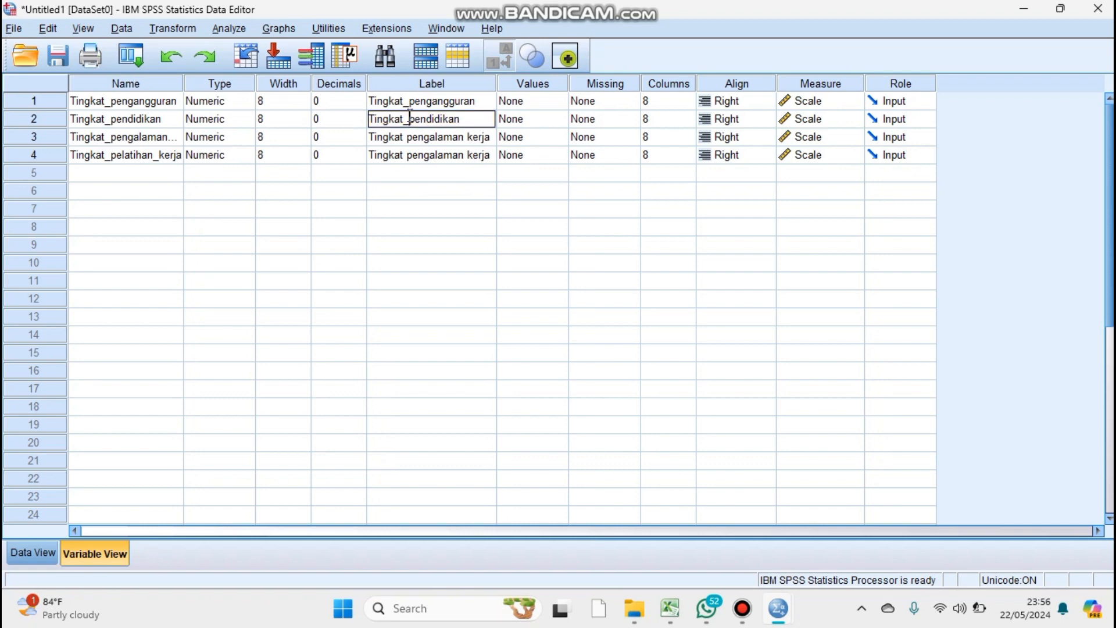
key(BackSpace)
double_click(411, 101)
key(BackSpace)
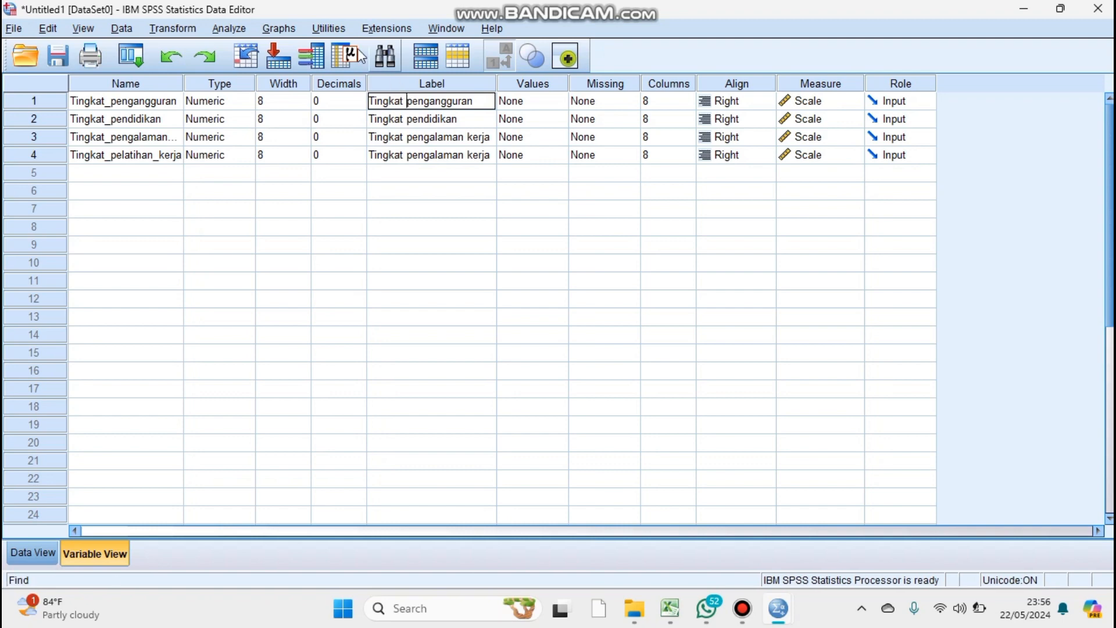
click(229, 28)
mouse_move(357, 205)
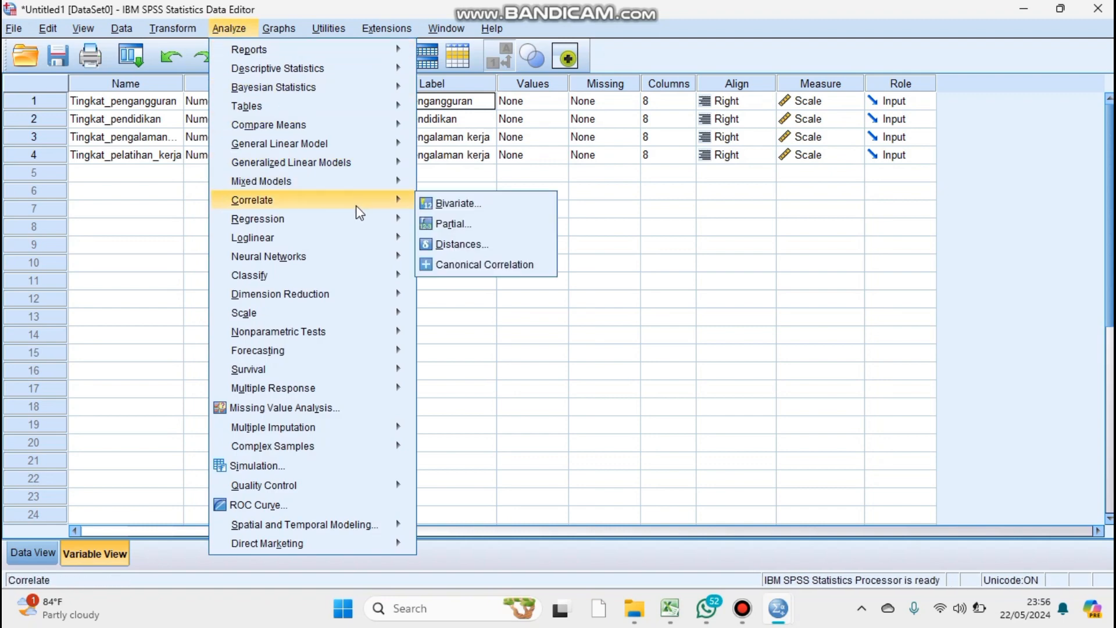
mouse_move(351, 225)
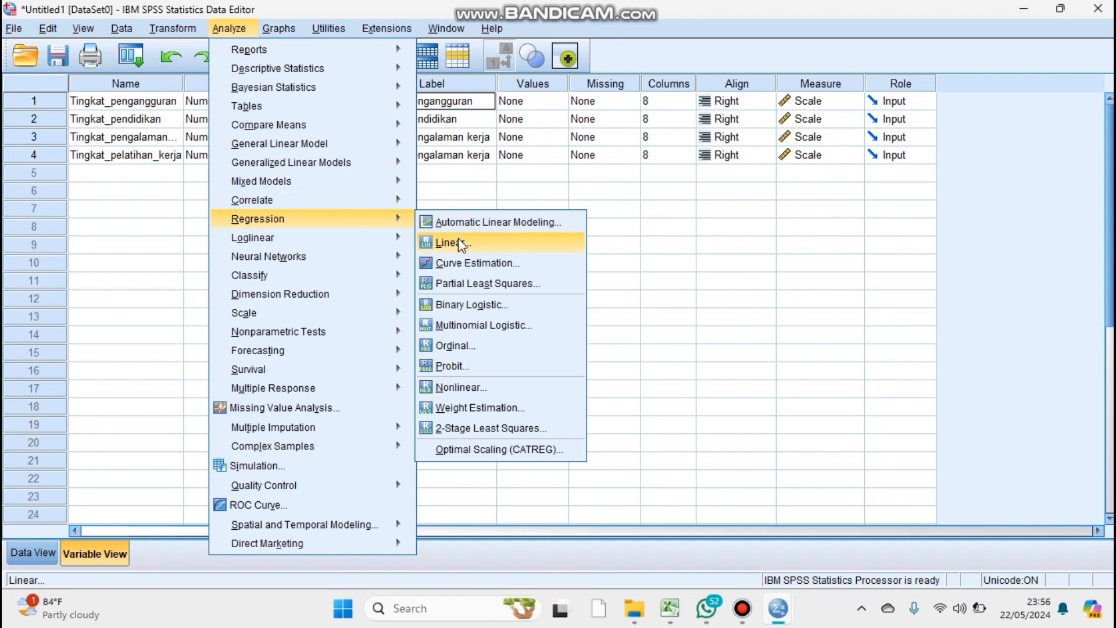
click(454, 242)
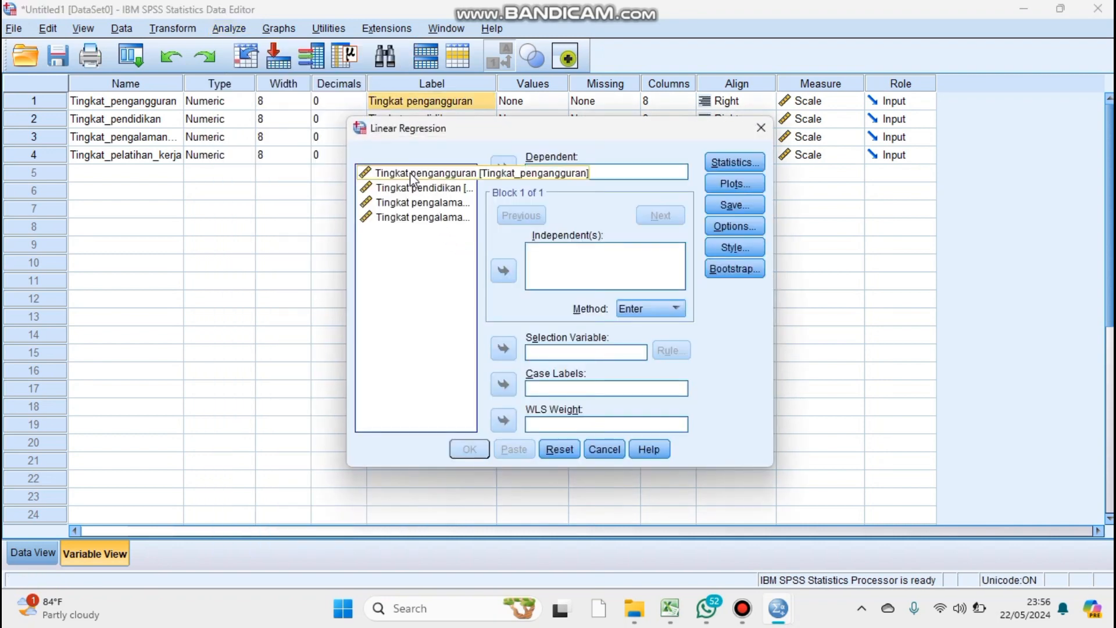
click(411, 173)
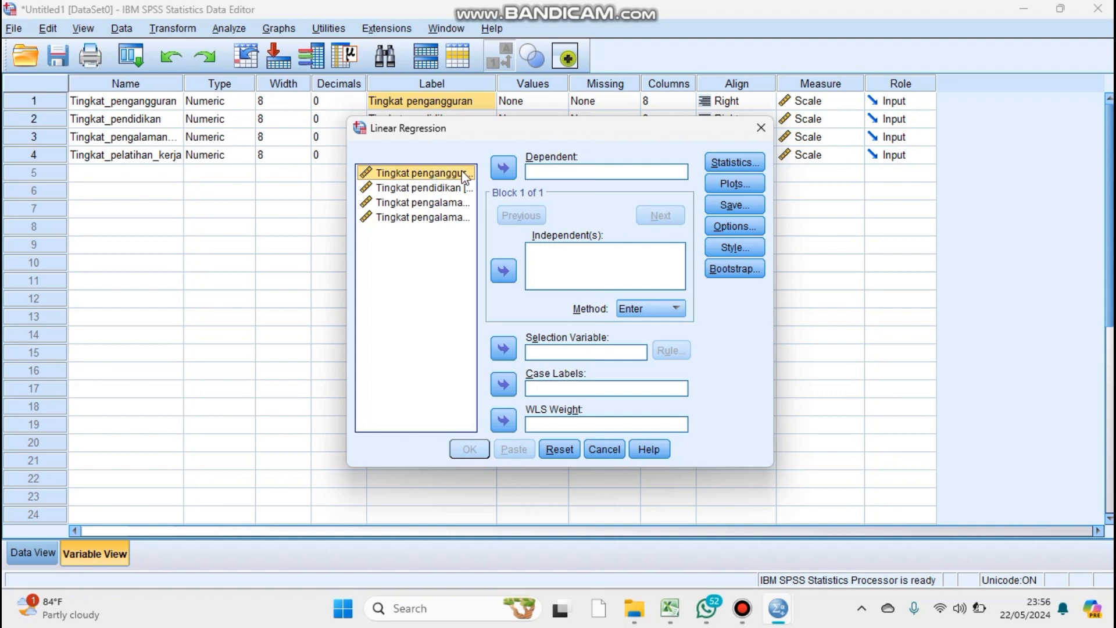
click(505, 173)
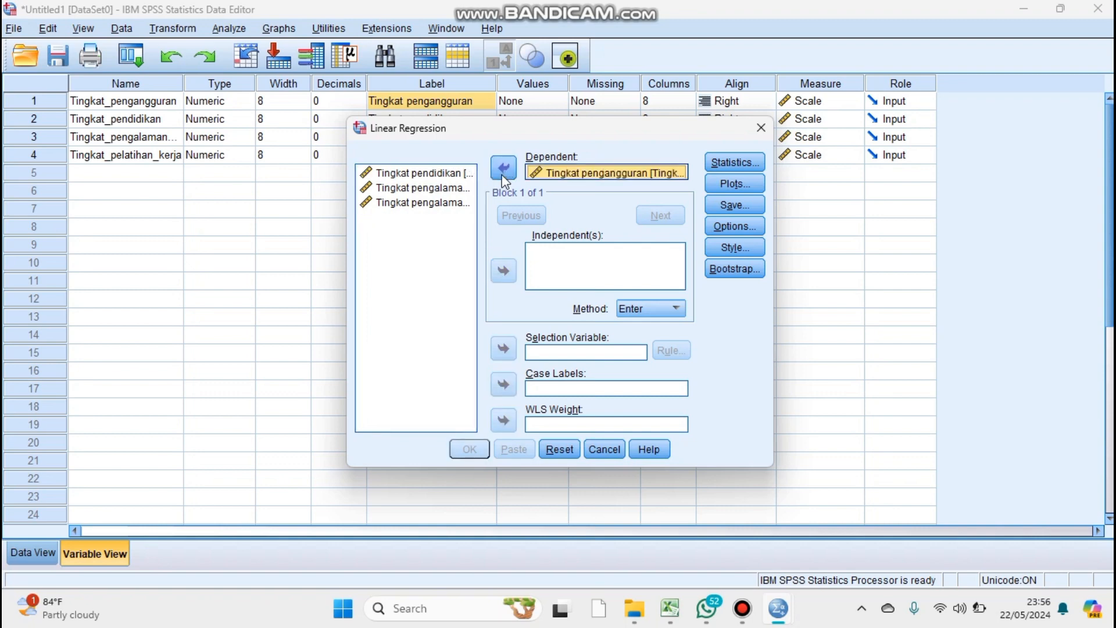
click(446, 173)
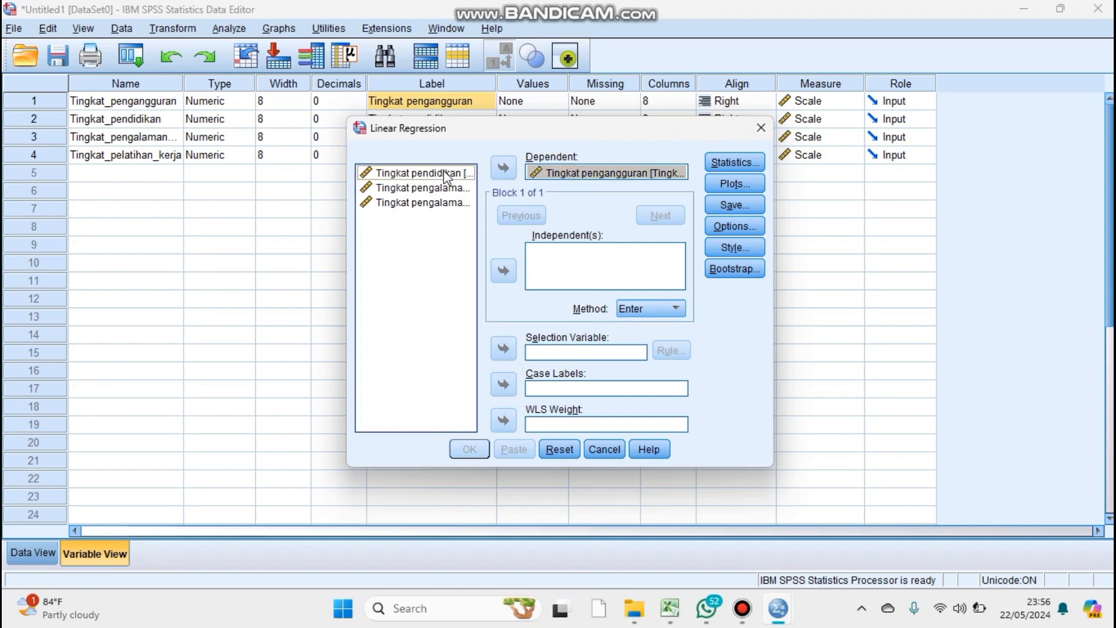
click(504, 272)
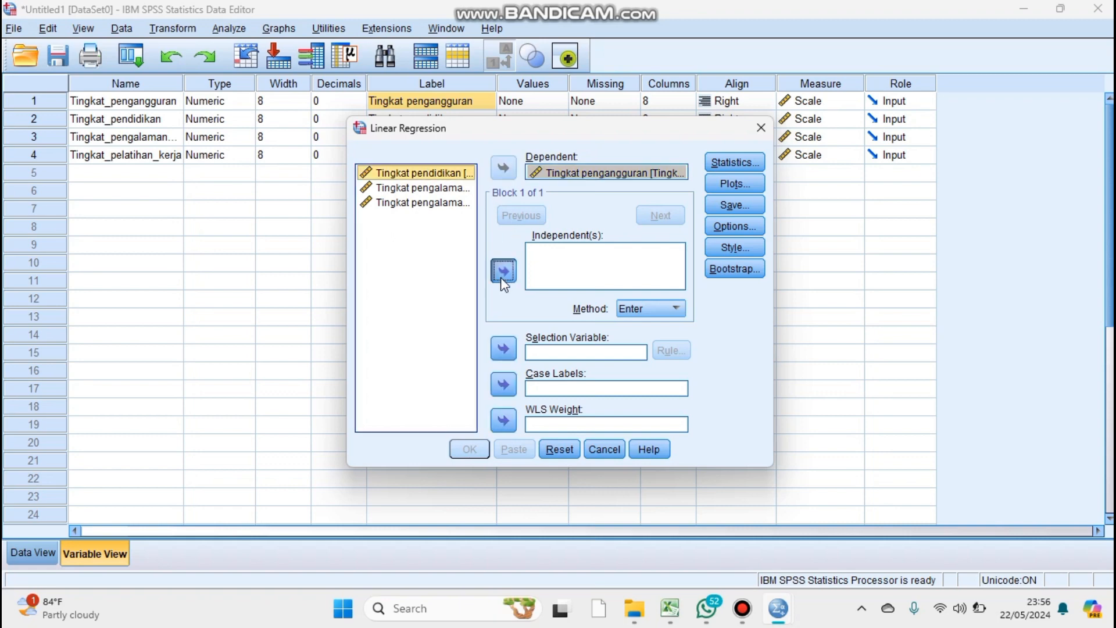
click(431, 188)
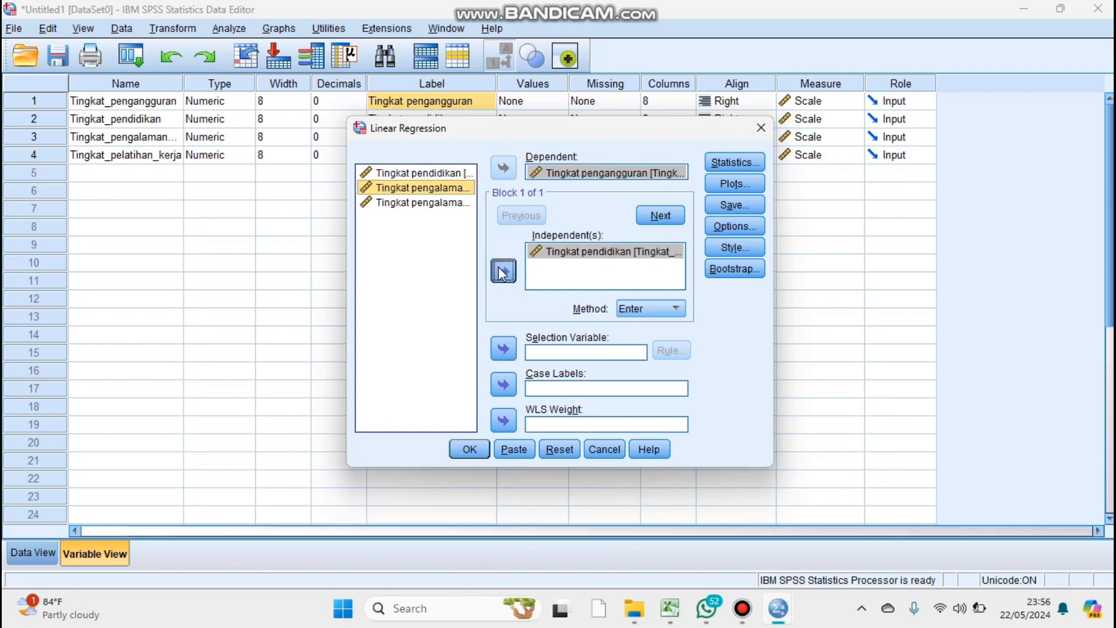
click(503, 272)
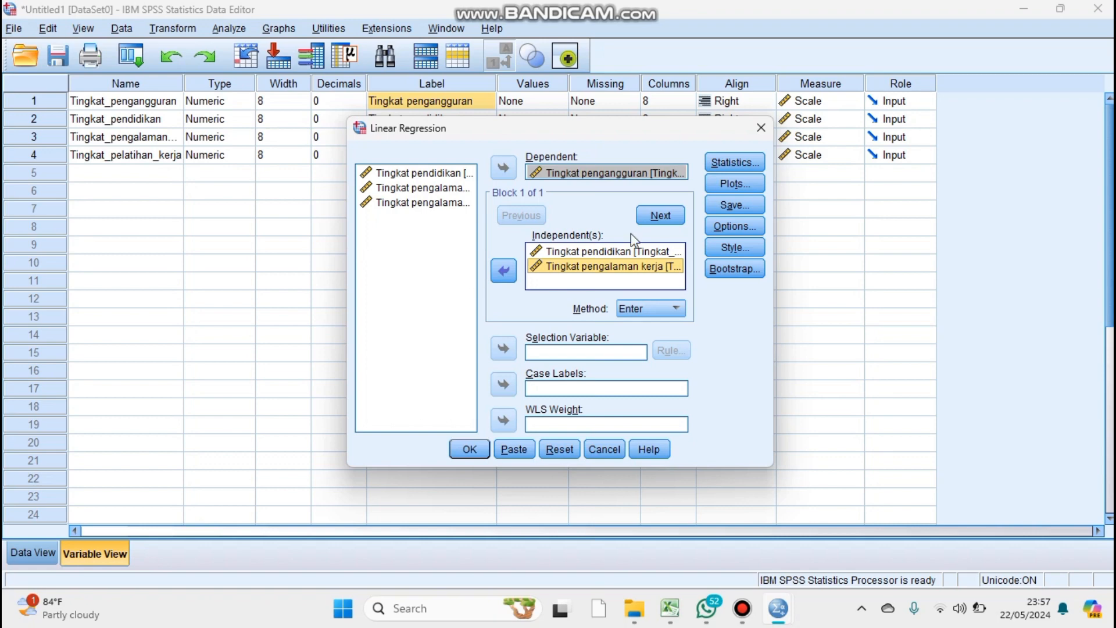
click(761, 128)
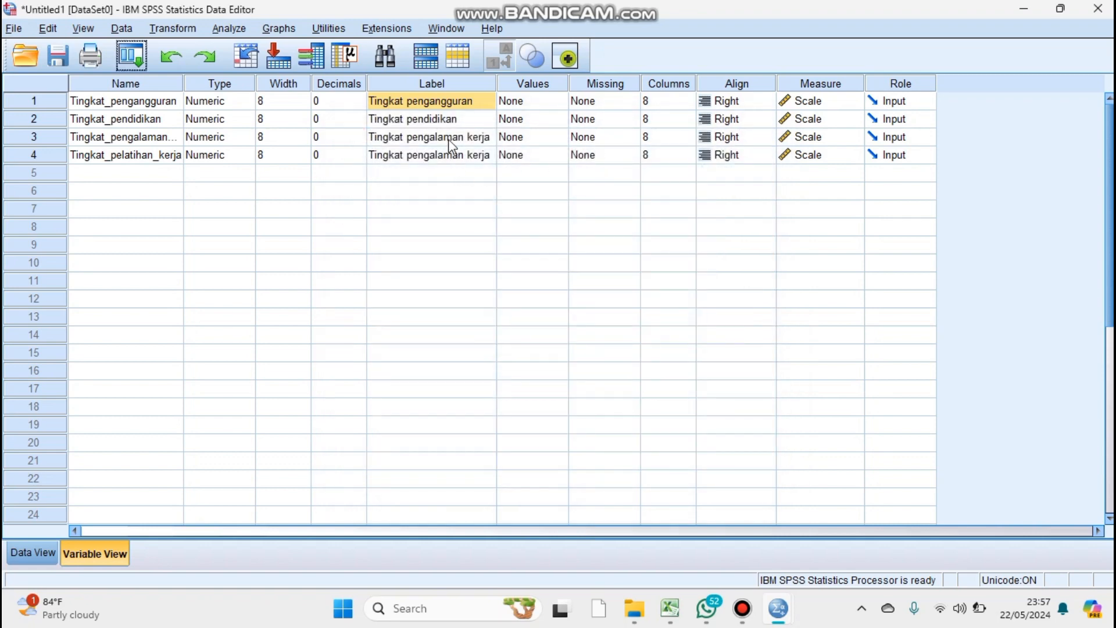
Clear the fourth variable's label, which wrongly repeats the work experience label.
click(439, 156)
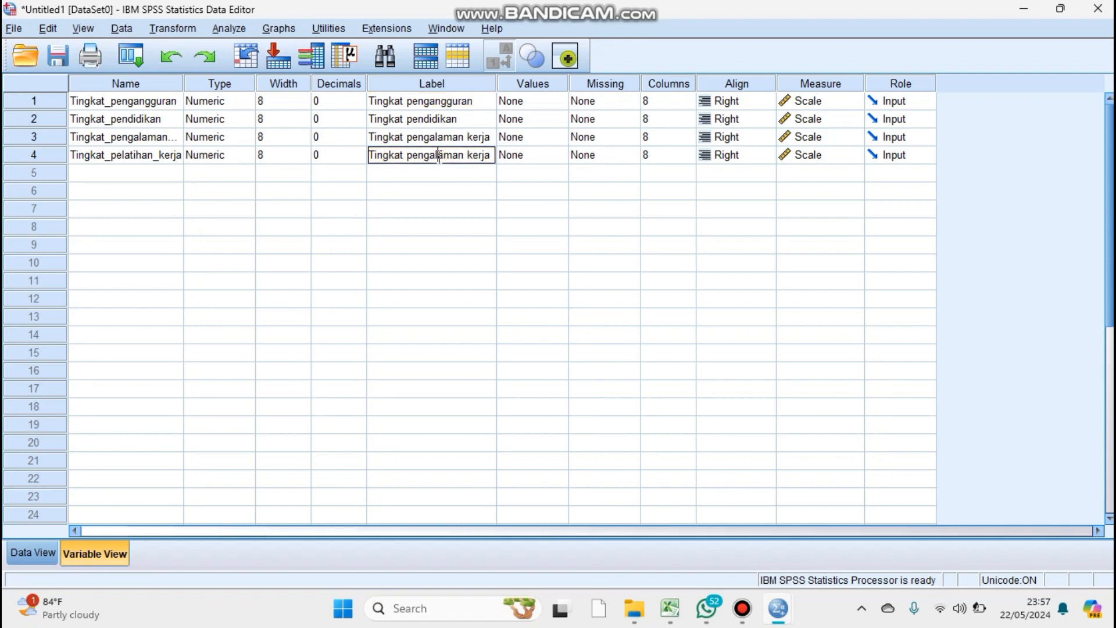
double_click(415, 157)
double_click(493, 156)
key(BackSpace)
key(BackSpace)
key(BackSpace)
key(BackSpace)
key(BackSpace)
key(BackSpace)
key(BackSpace)
key(BackSpace)
key(BackSpace)
key(BackSpace)
key(BackSpace)
key(BackSpace)
key(BackSpace)
key(BackSpace)
key(BackSpace)
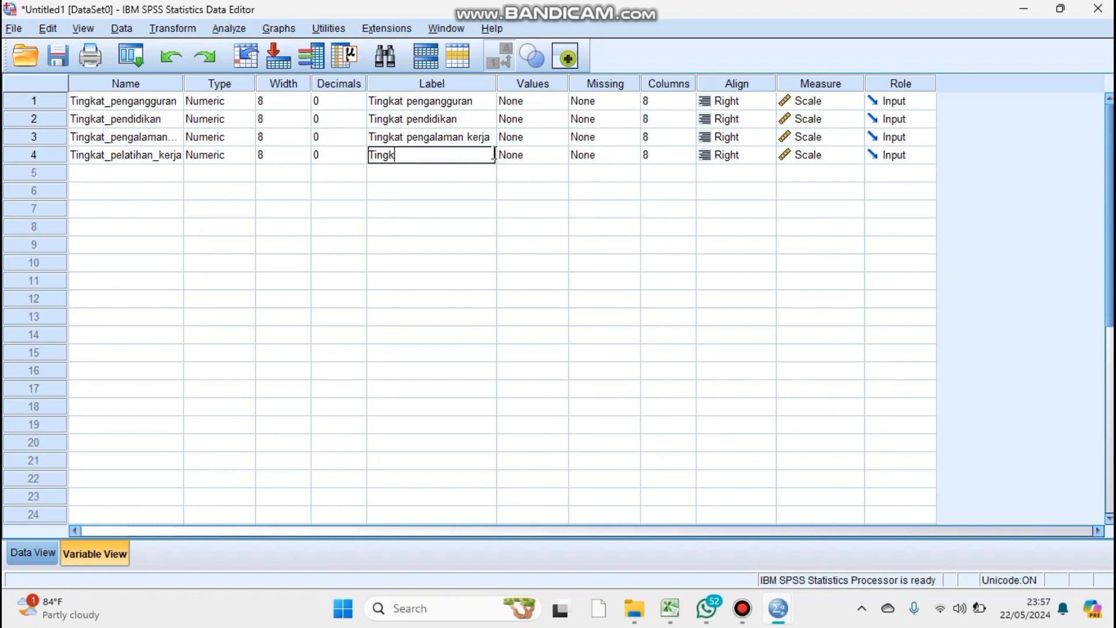
key(BackSpace)
key(BackSpace)
key(BackSpace)
key(BackSpace)
key(BackSpace)
Copy the fourth variable's name into its label and replace the underscores with spaces to read Tingkat pelatihan kerja.
click(130, 162)
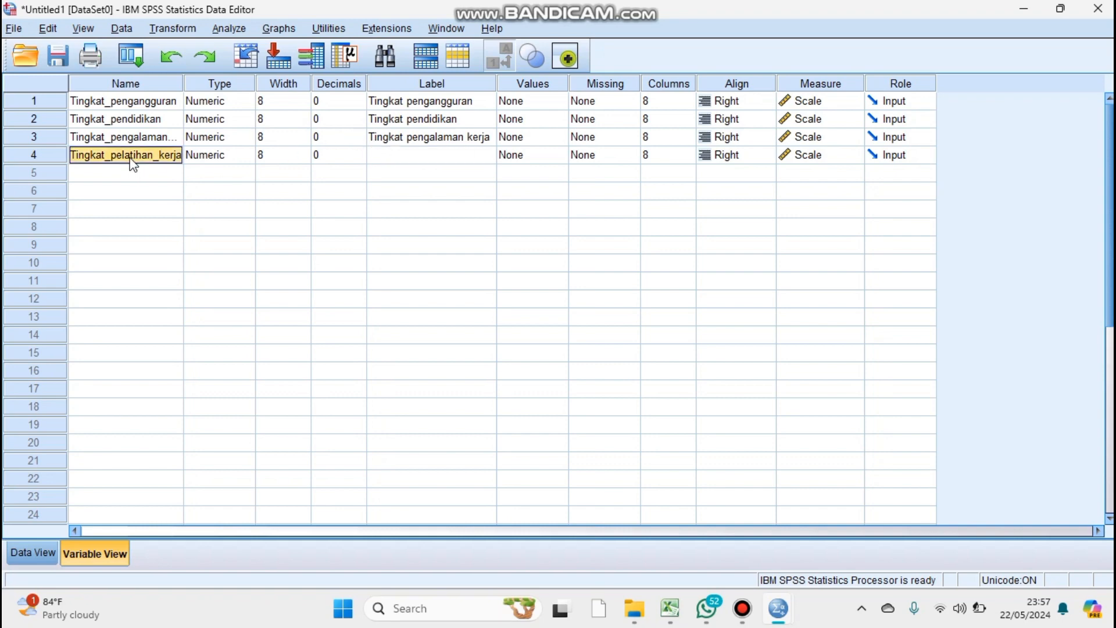
click(472, 158)
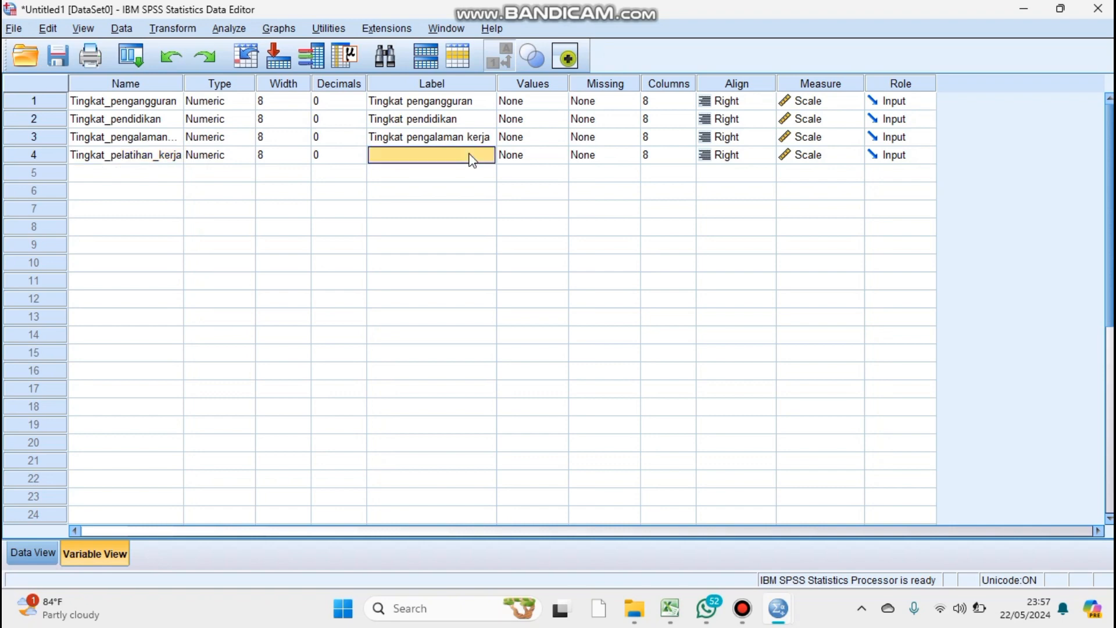
text(Tingkat_pelatihan_kerja)
click(459, 155)
key(BackSpace)
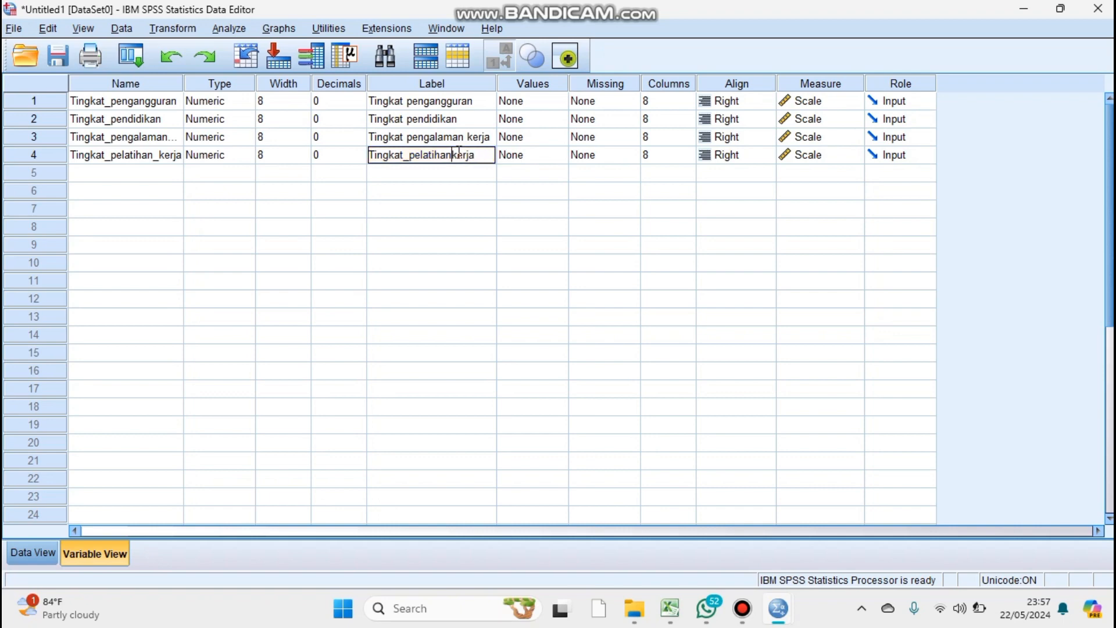
click(409, 156)
key(BackSpace)
Start a linear regression analysis and set Tingkat pengangguran as the dependent variable.
click(225, 29)
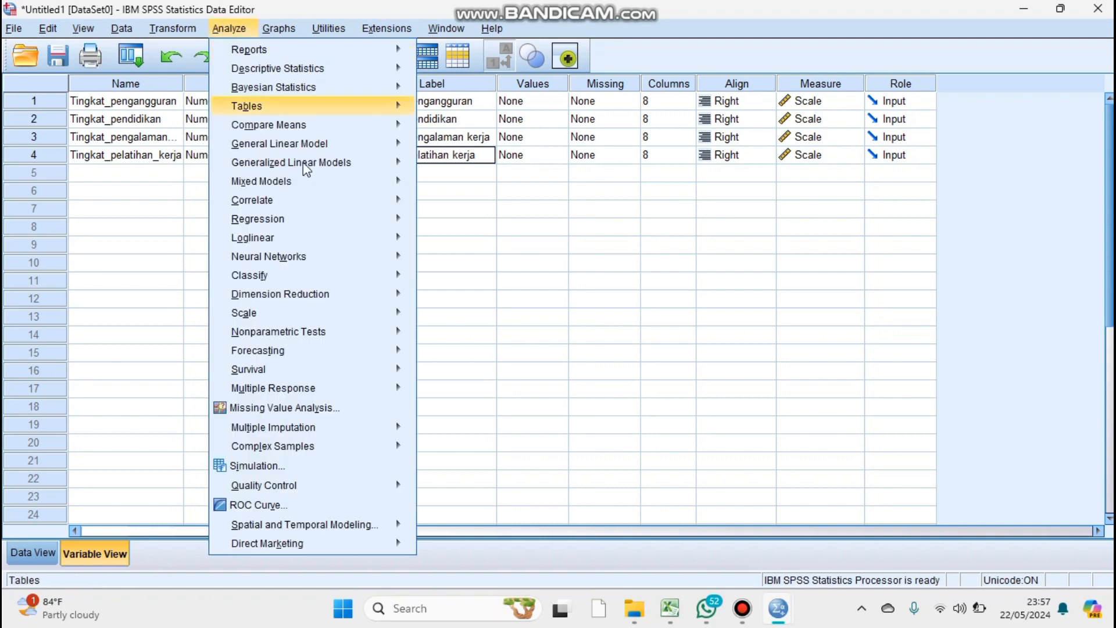
mouse_move(299, 221)
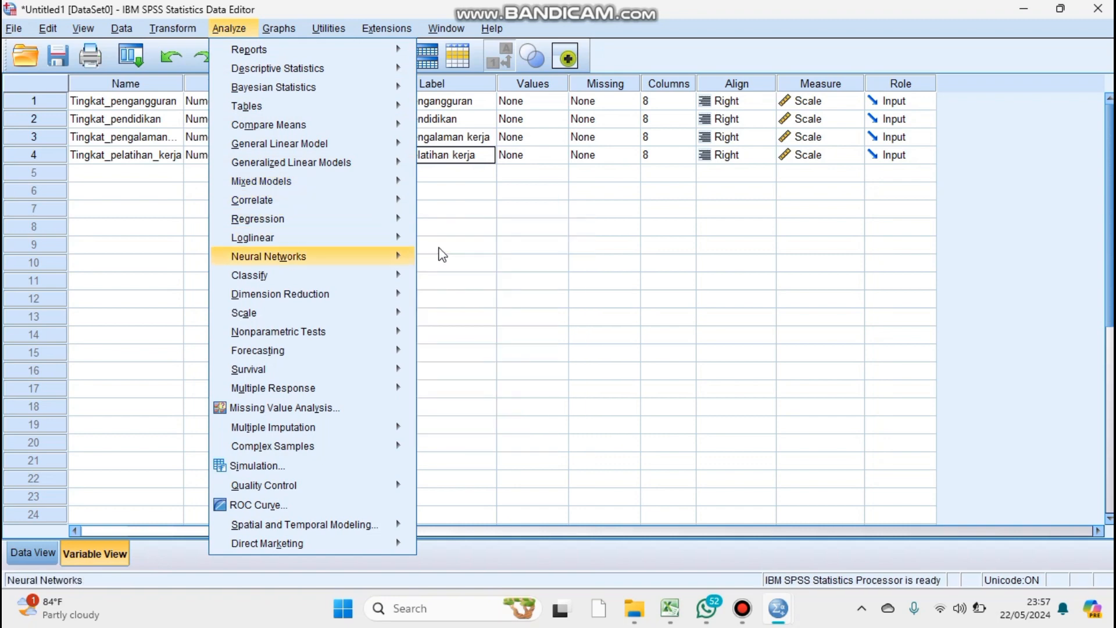
click(442, 243)
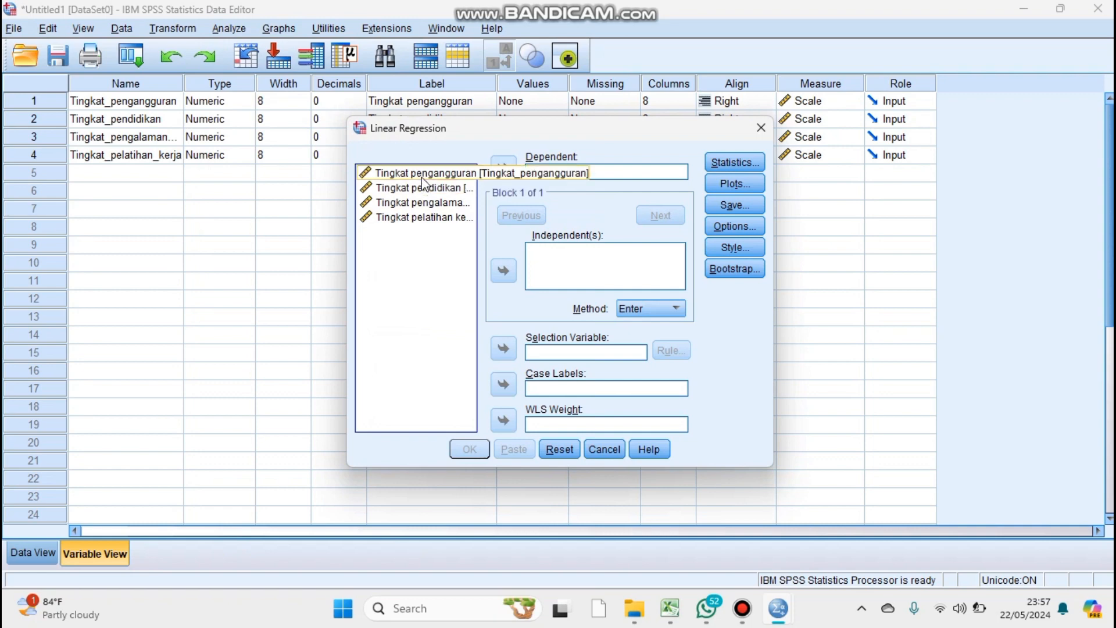
click(422, 174)
click(503, 170)
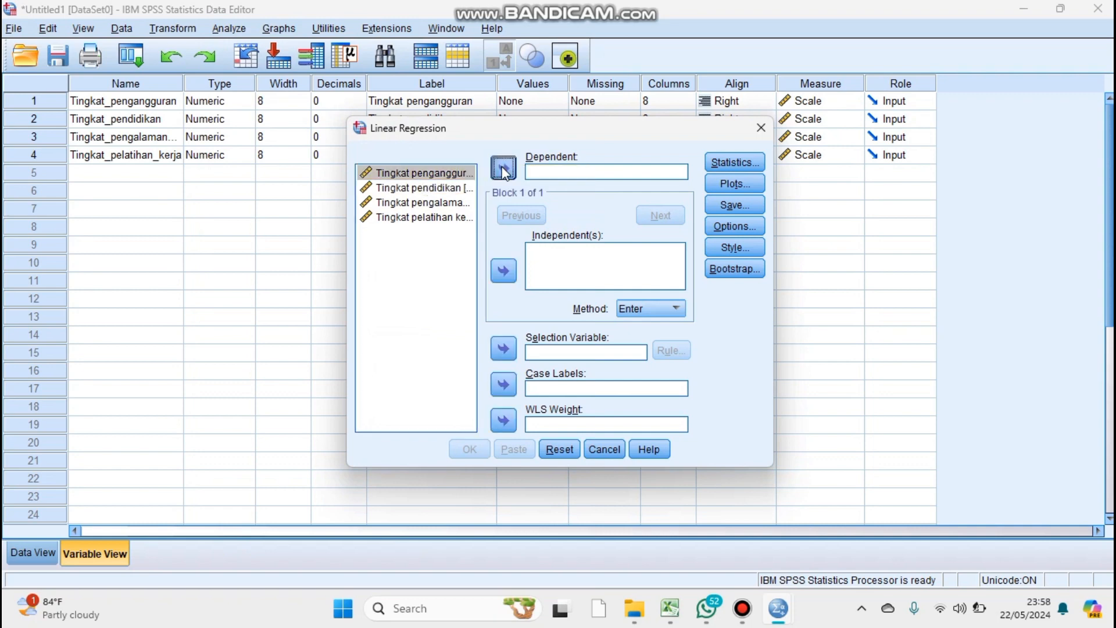
Add Tingkat pendidikan, Tingkat pengalaman kerja and Tingkat pelatihan kerja as independent variables and run the regression with the Enter method.
click(453, 174)
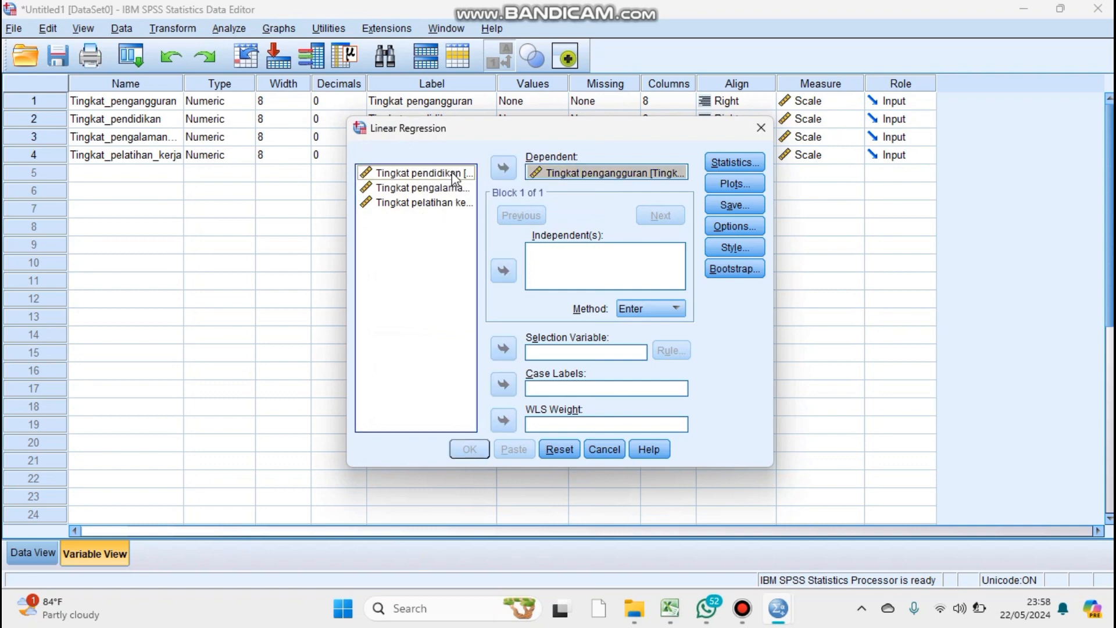
click(502, 271)
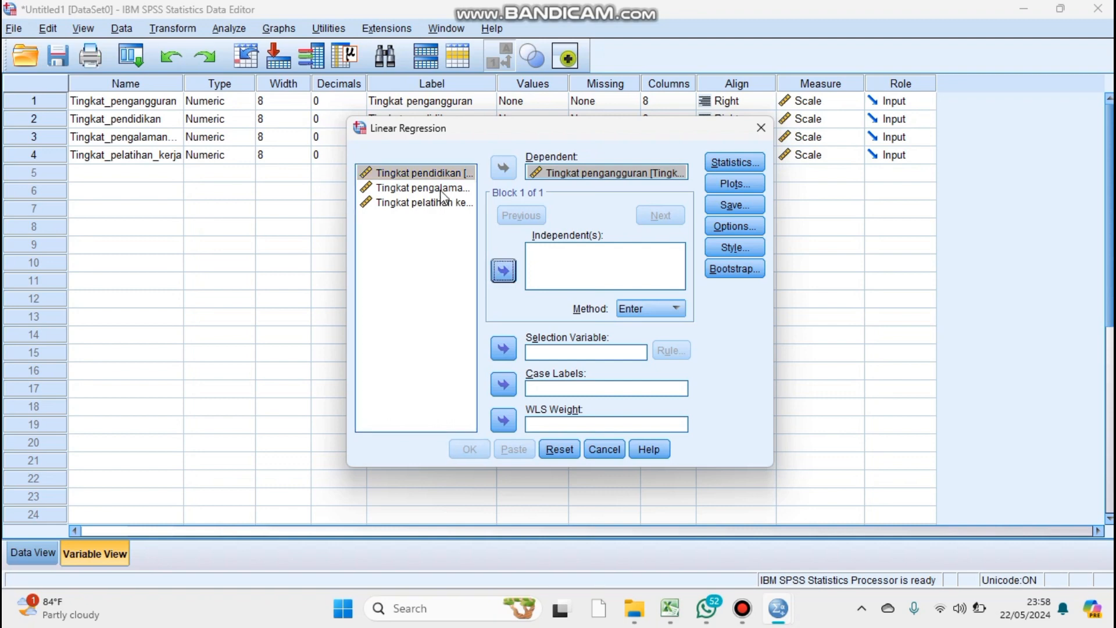
click(503, 271)
click(448, 188)
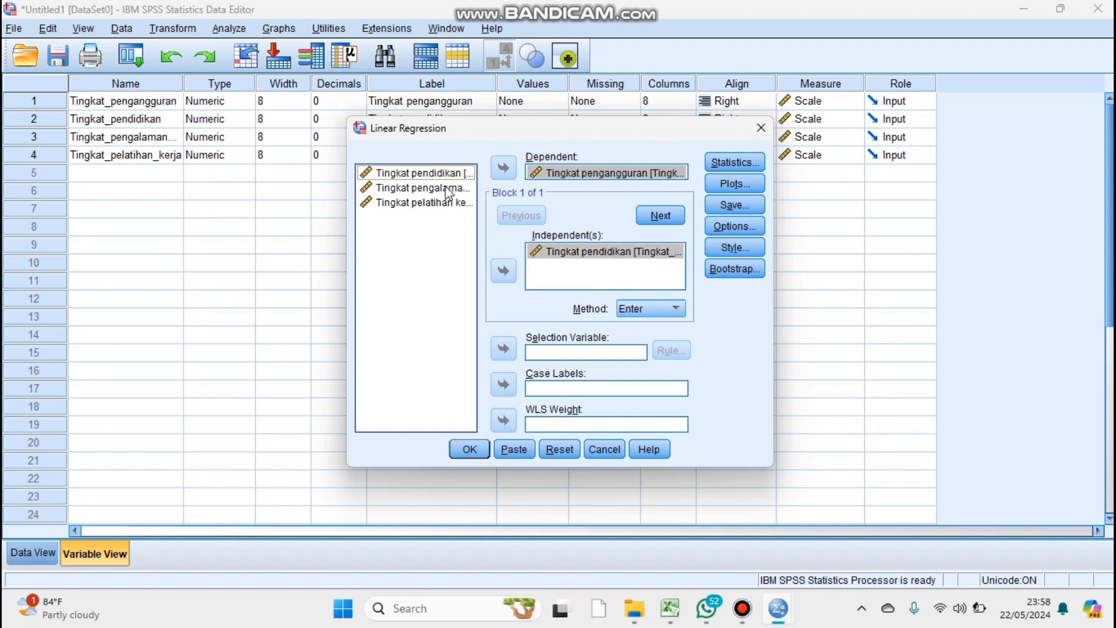
click(500, 273)
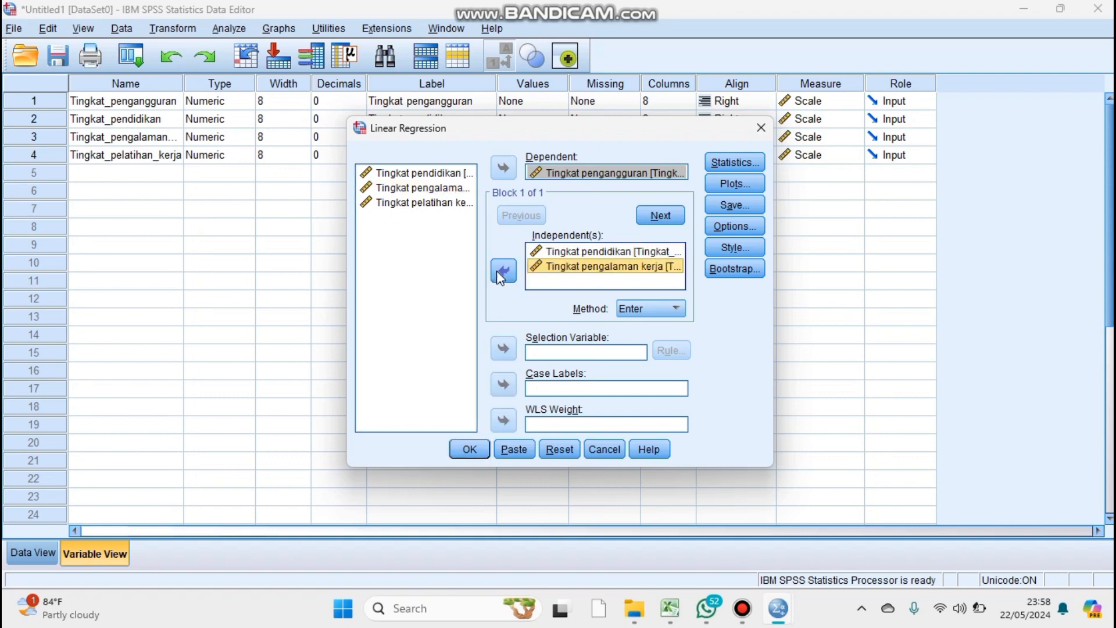
click(454, 203)
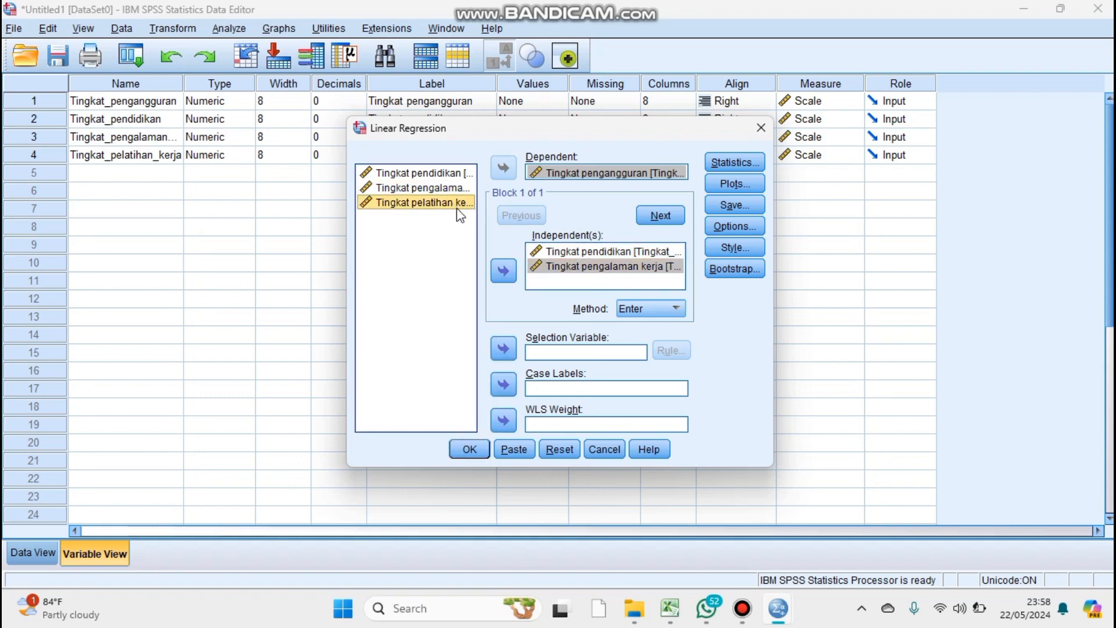
click(504, 276)
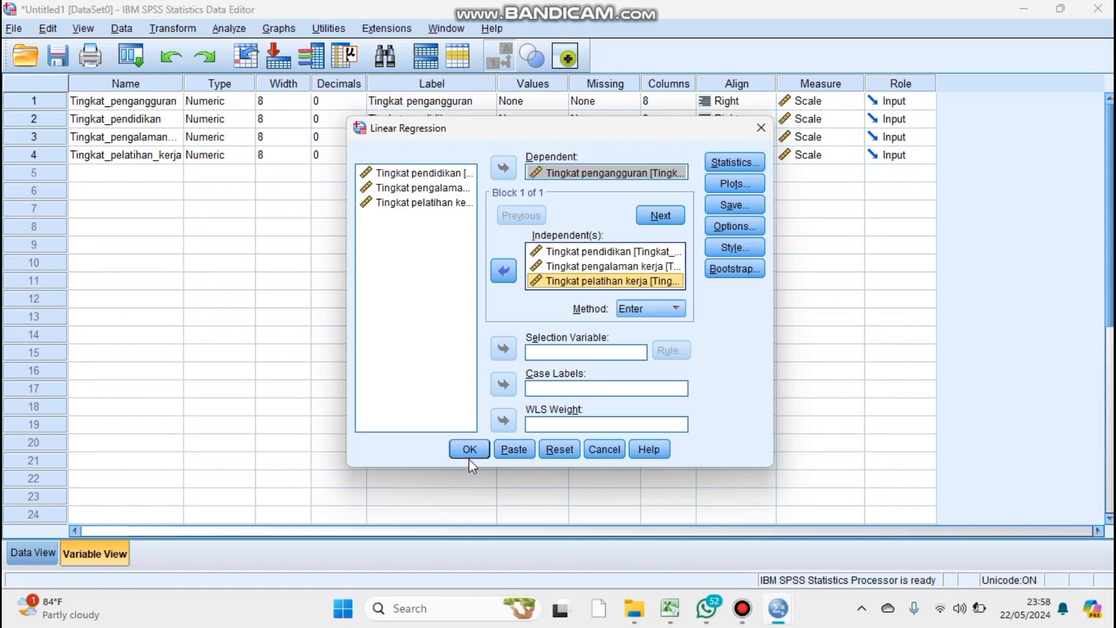
click(469, 443)
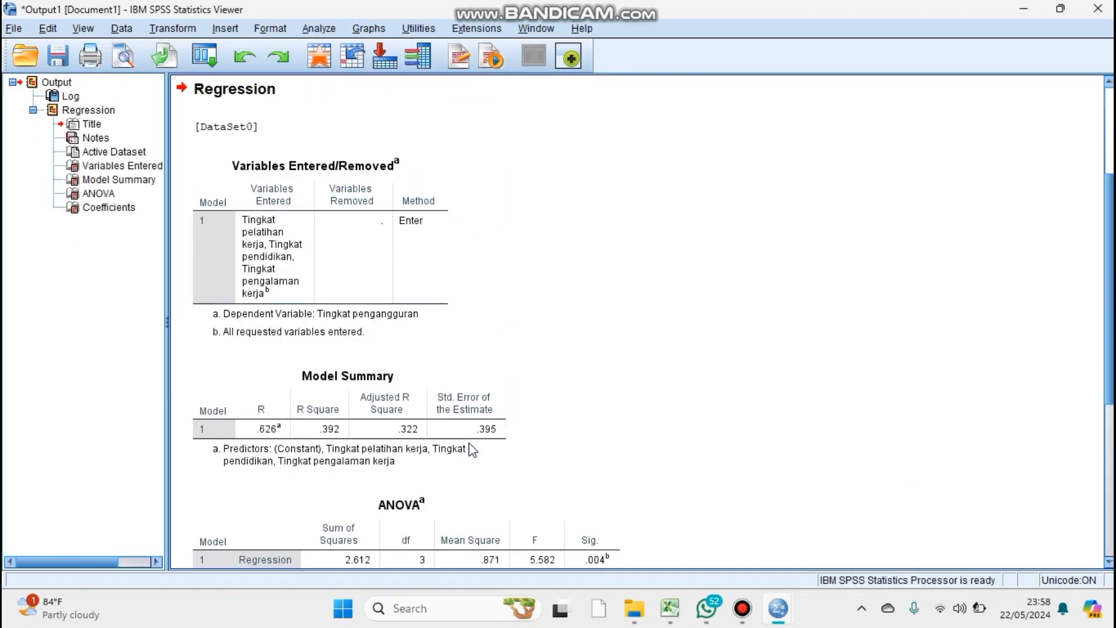
Examine the regression output, from the command log and Variables Entered/Removed table to the Model Summary, ANOVA and Coefficients tables.
scroll(473, 450, down, 5)
scroll(472, 450, up, 7)
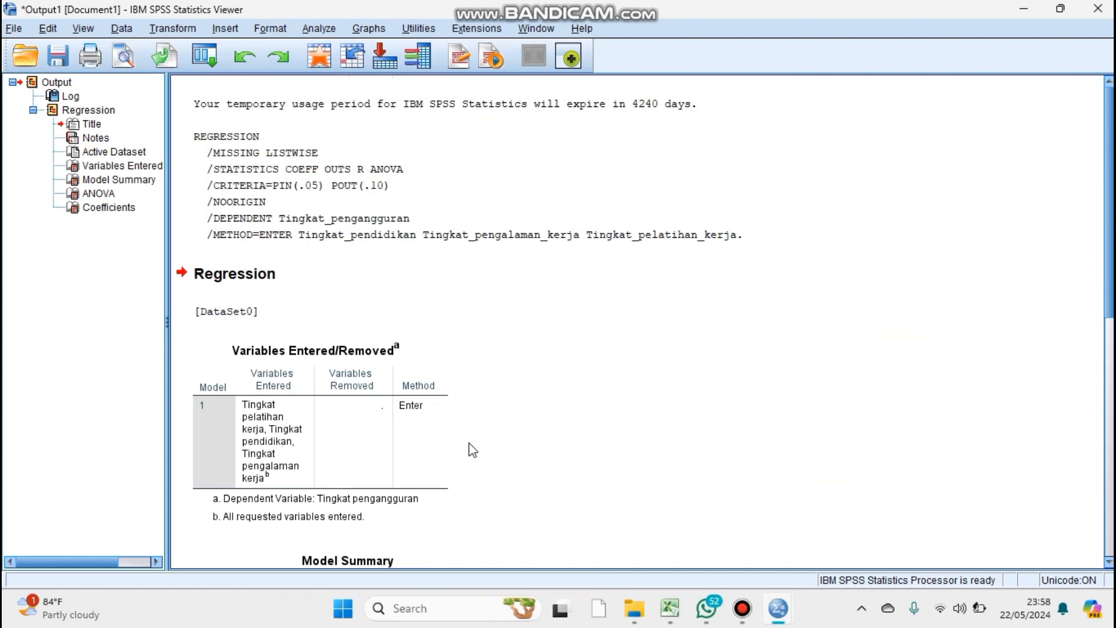
scroll(473, 450, down, 6)
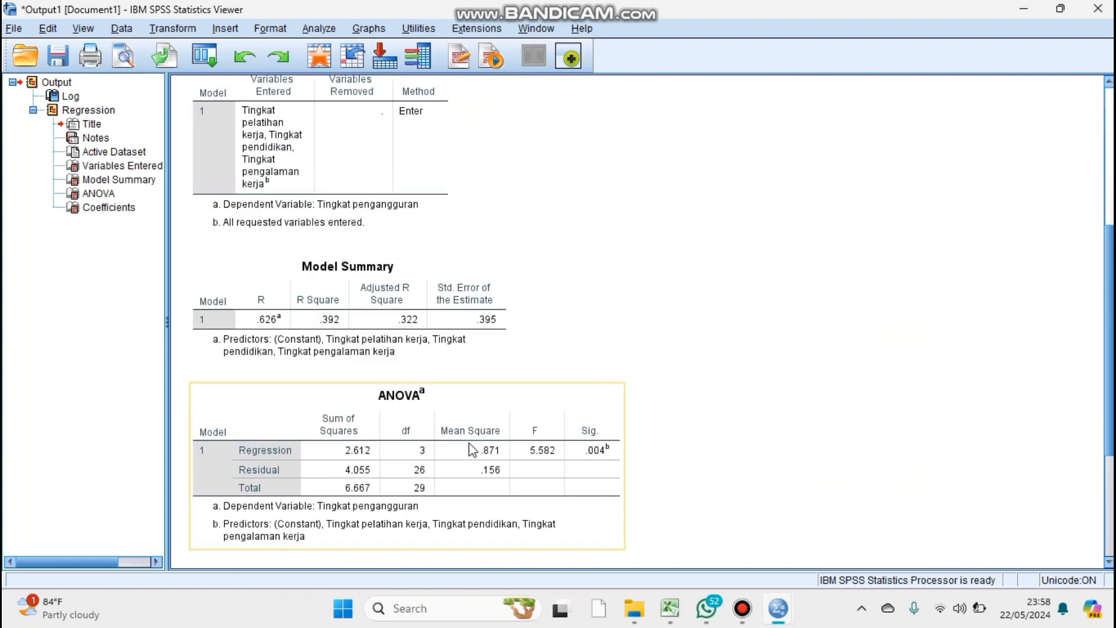
key(super+Tab)
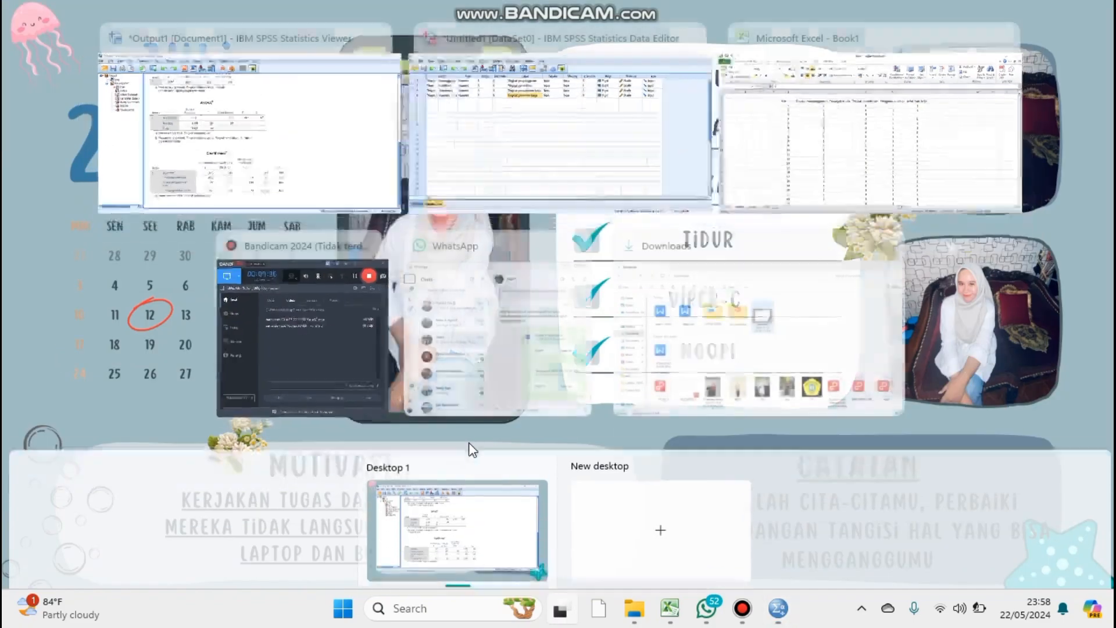
click(293, 176)
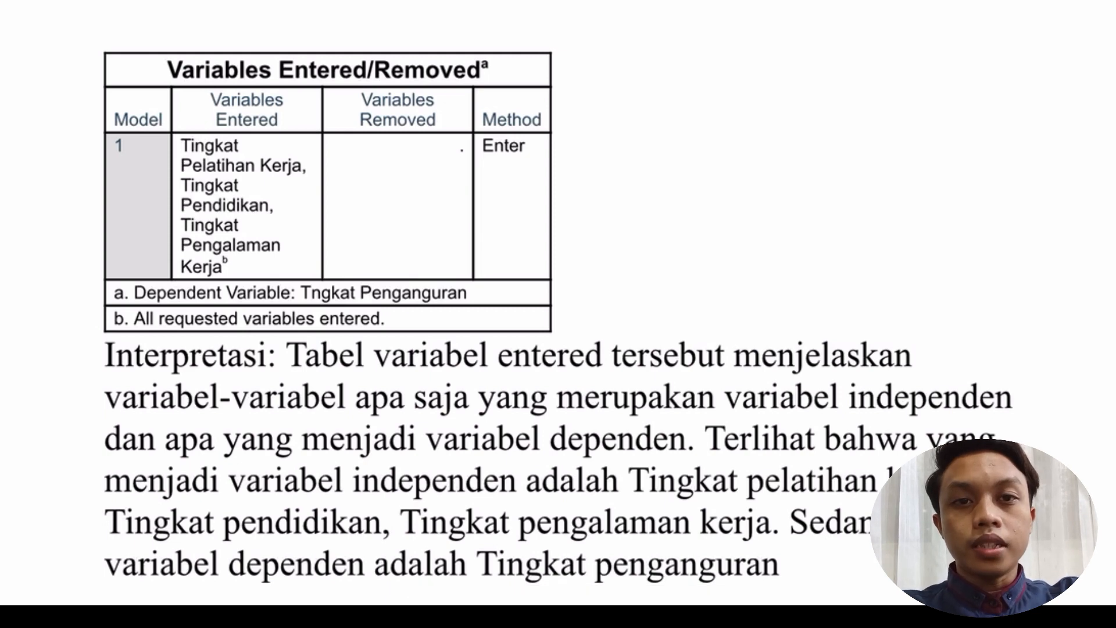
Read the written interpretation of the Variables Entered/Removed table, identifying the independent and dependent variables.
scroll(558, 314, down, 2)
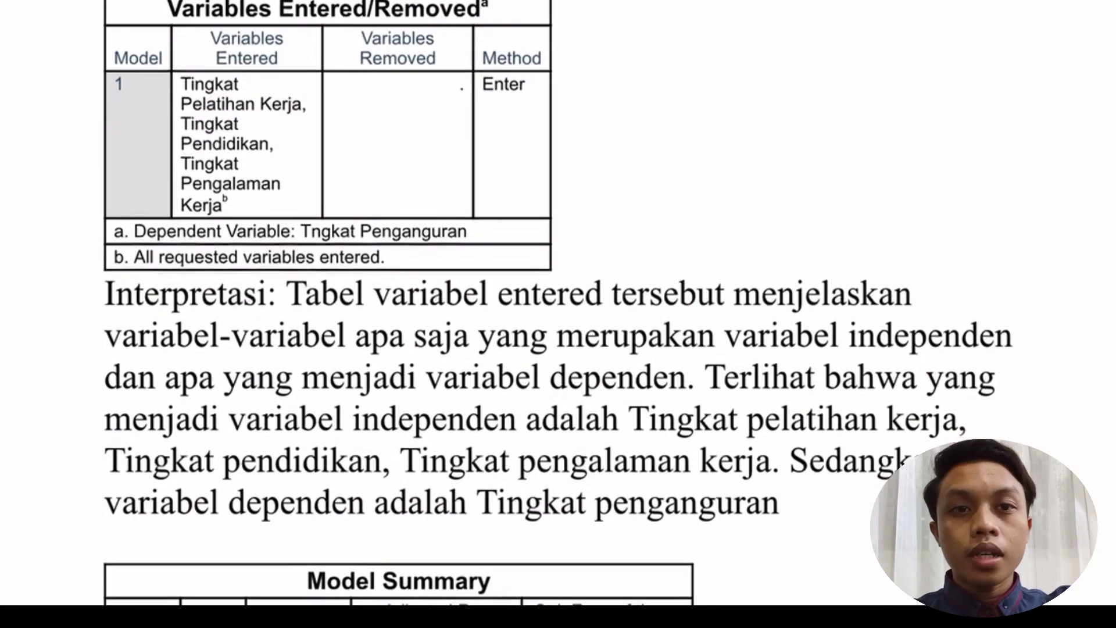
scroll(558, 314, down, 2)
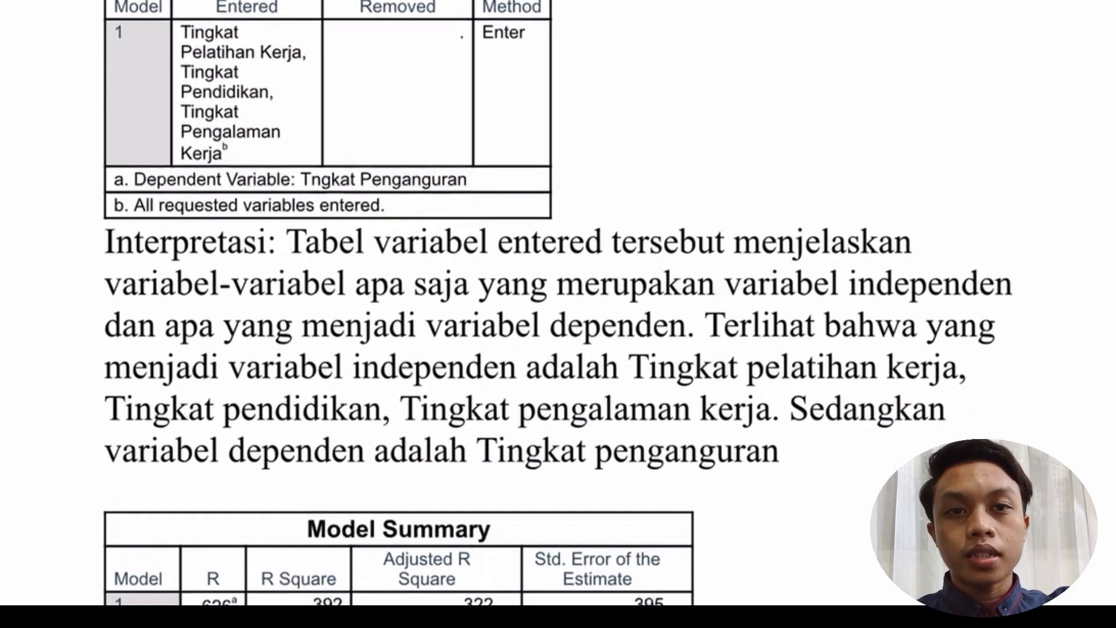
scroll(558, 314, up, 4)
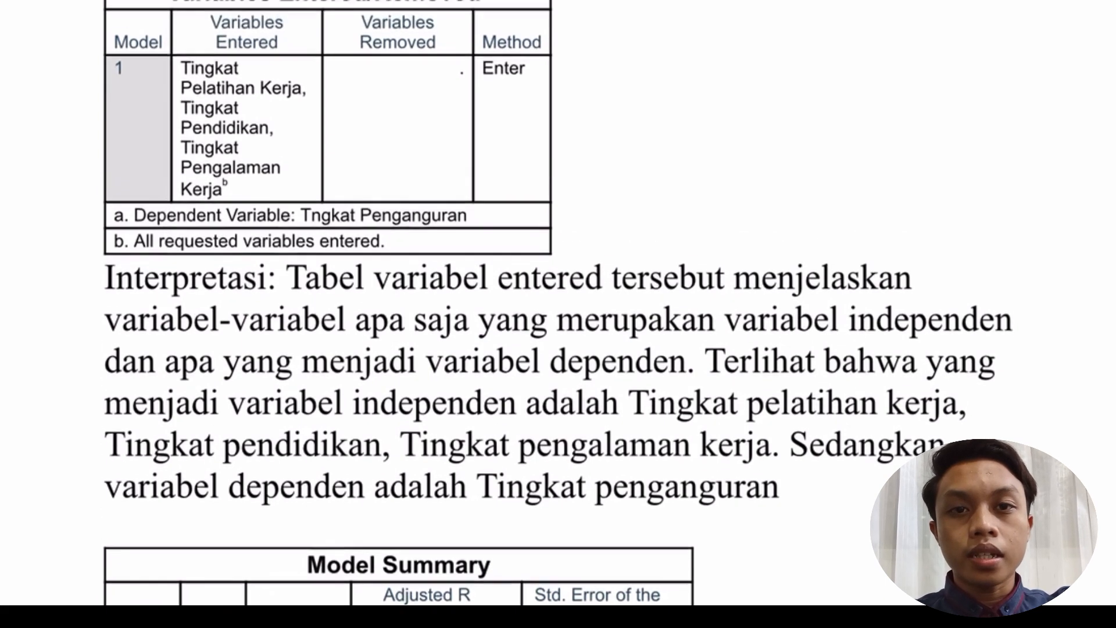
scroll(558, 313, up, 1)
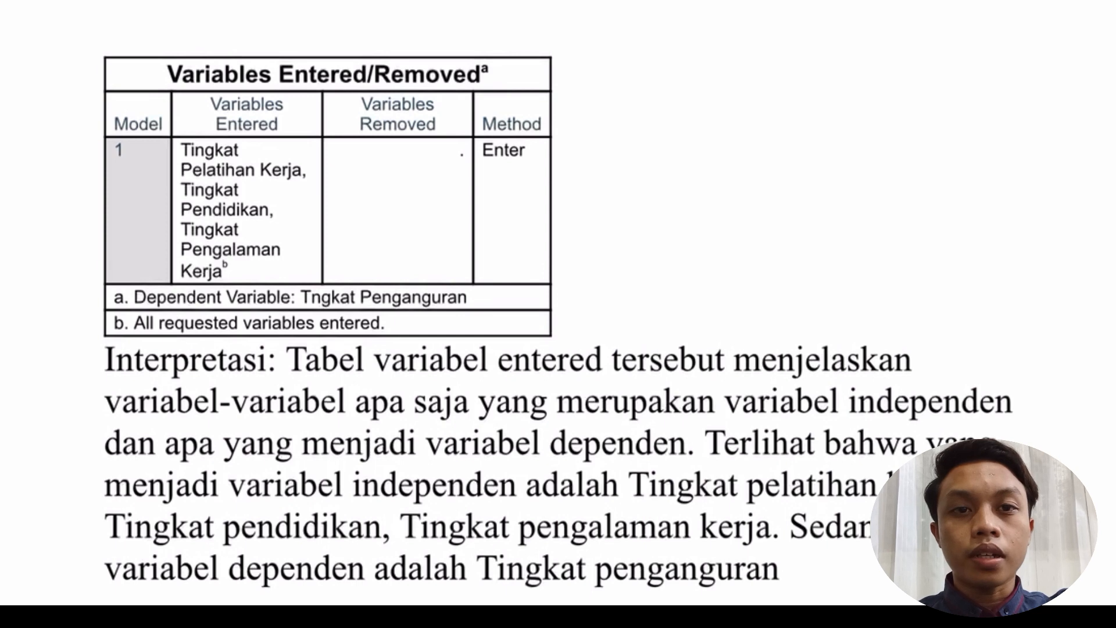
scroll(559, 314, down, 1)
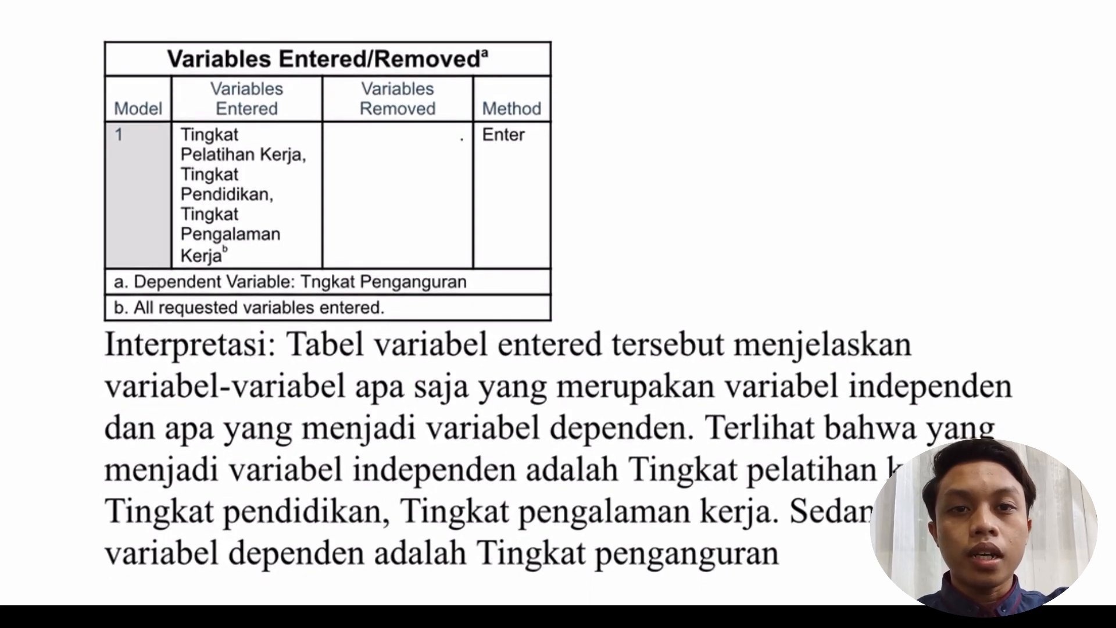